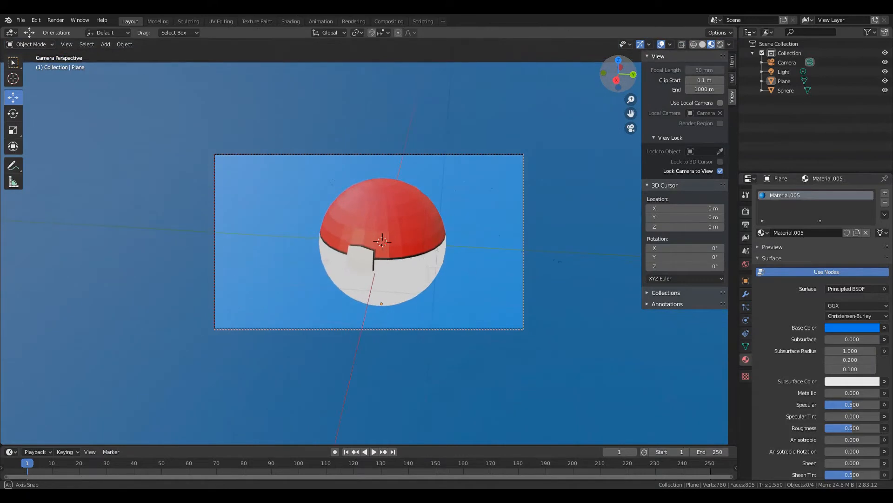
drag(619, 73, 670, 64)
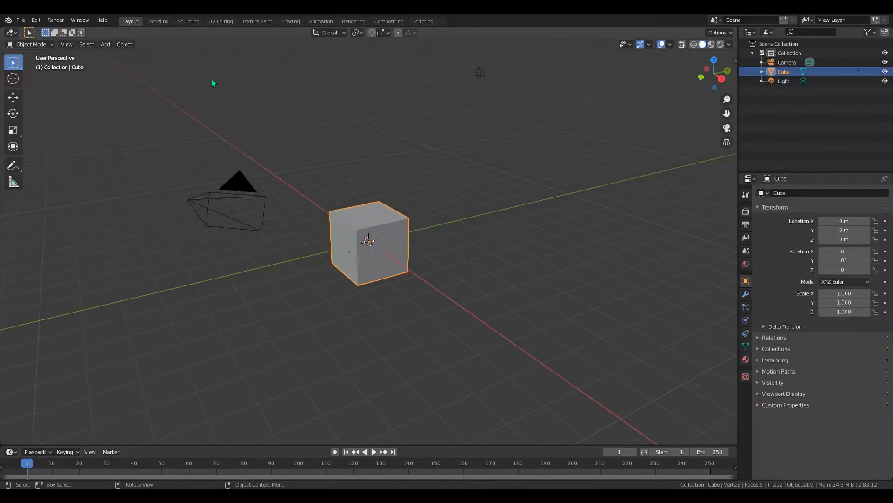
Delete the default cube from the scene.
middle_drag(400, 295, 363, 270)
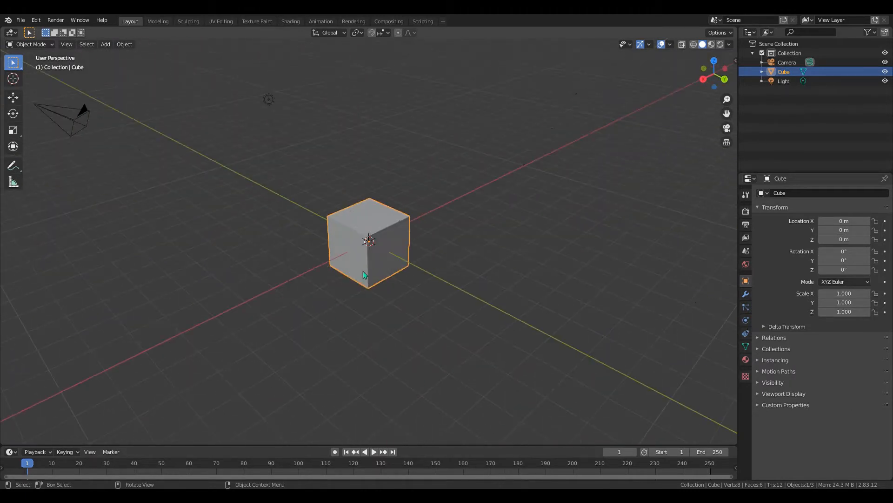
right_click(368, 253)
click(367, 409)
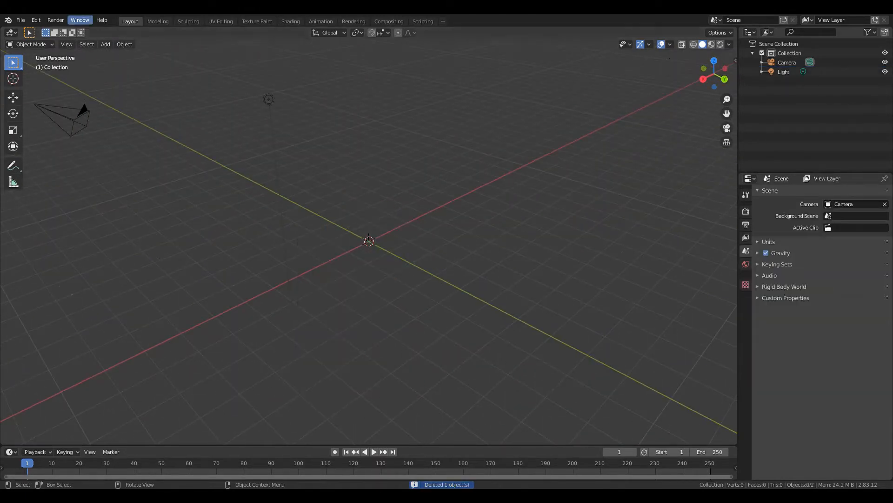
Add a UV sphere mesh at the world origin.
click(105, 44)
mouse_move(141, 52)
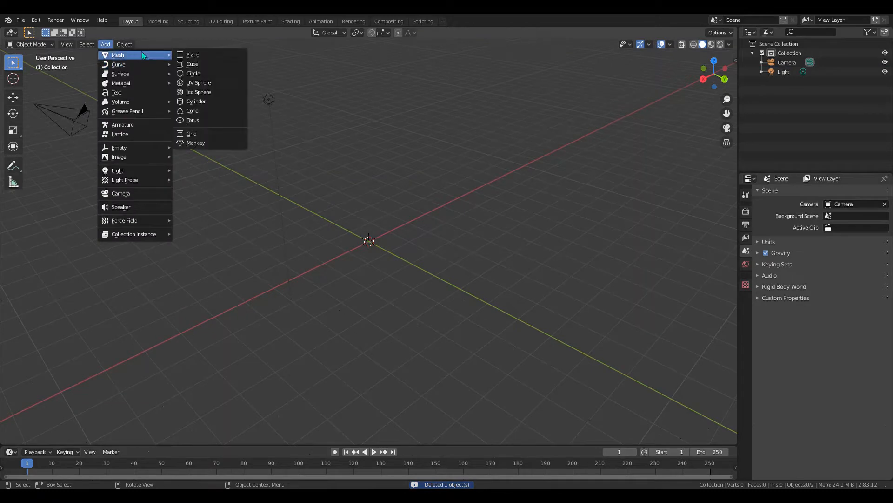
click(211, 84)
middle_drag(367, 197, 1, 64)
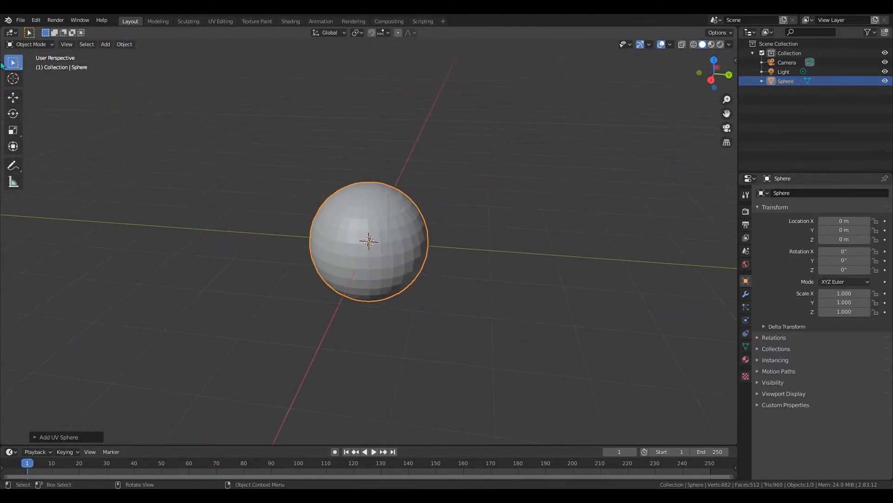
Move the sphere up along the Z axis by about 0.81 m.
click(12, 96)
drag(367, 207, 377, 163)
mouse_move(445, 255)
middle_down()
mouse_move(485, 253)
mouse_move(442, 261)
mouse_move(452, 255)
middle_up()
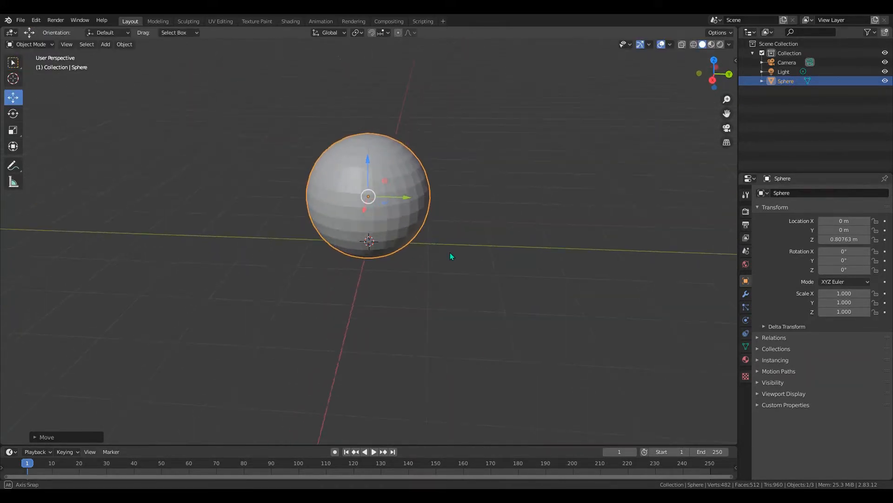
Put the sphere in Edit Mode and show the viewport in rendered shading.
click(35, 42)
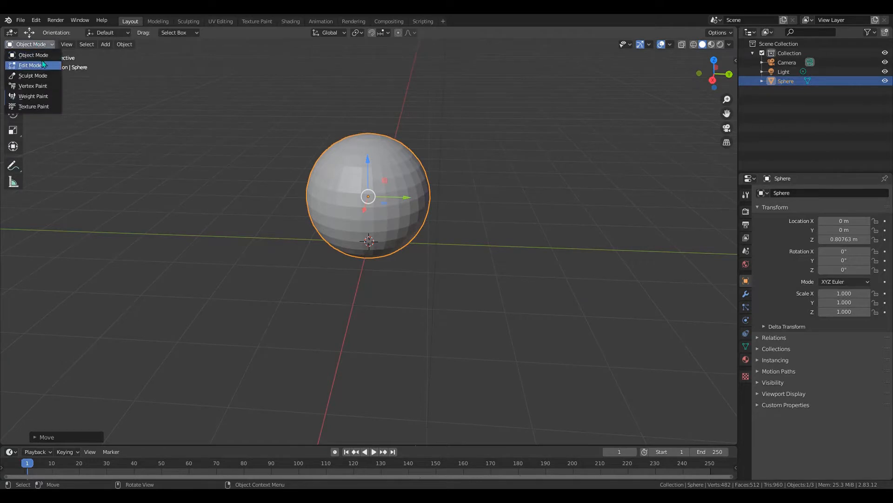
key(Tab)
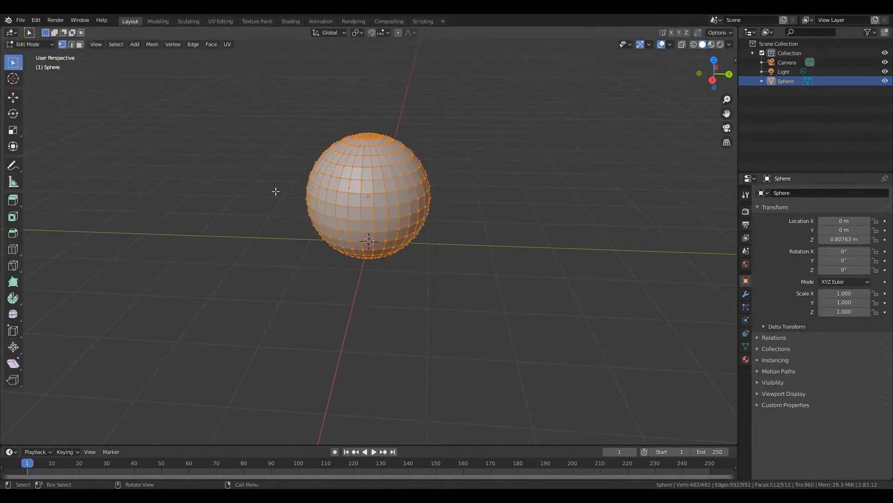
middle_drag(276, 191, 351, 215)
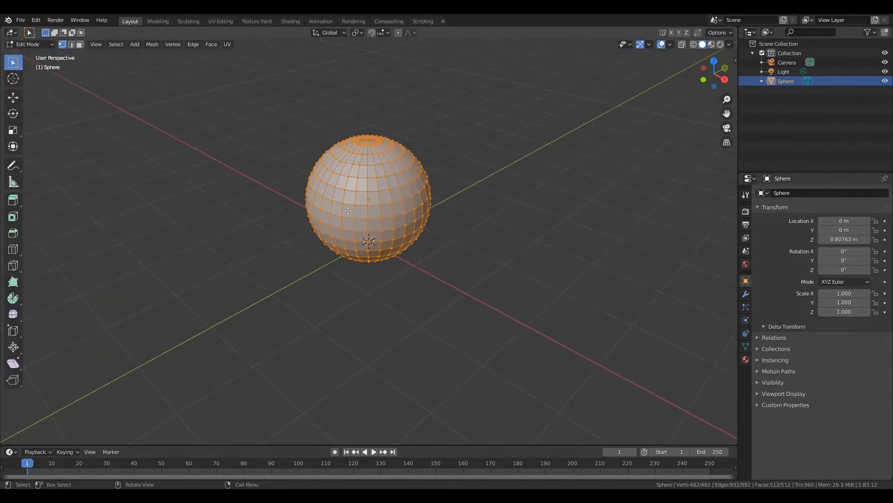
scroll(369, 230, up, 4)
middle_drag(369, 233, 371, 237)
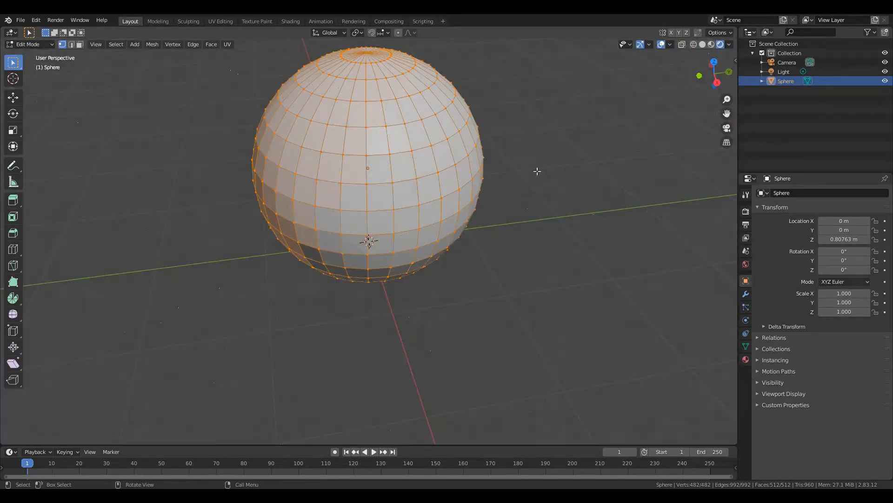
Deselect all of the sphere's vertices and create a new material for it.
middle_drag(535, 169, 556, 188)
key(alt+a)
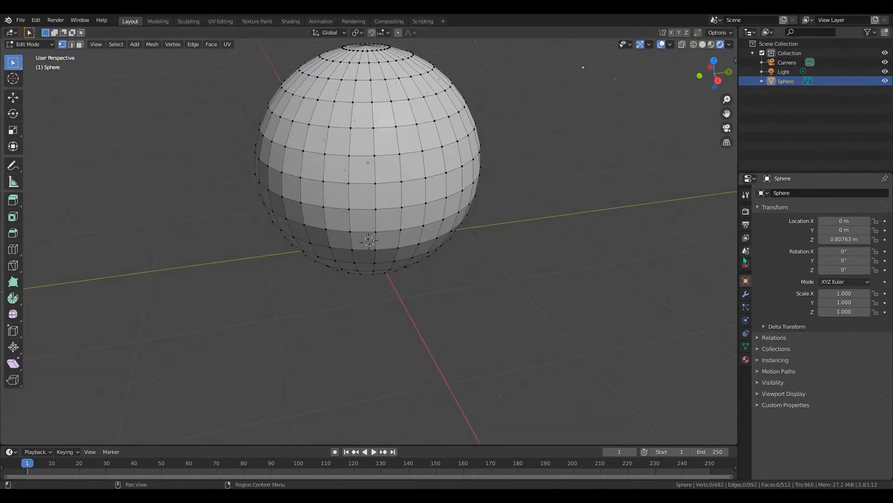
click(746, 360)
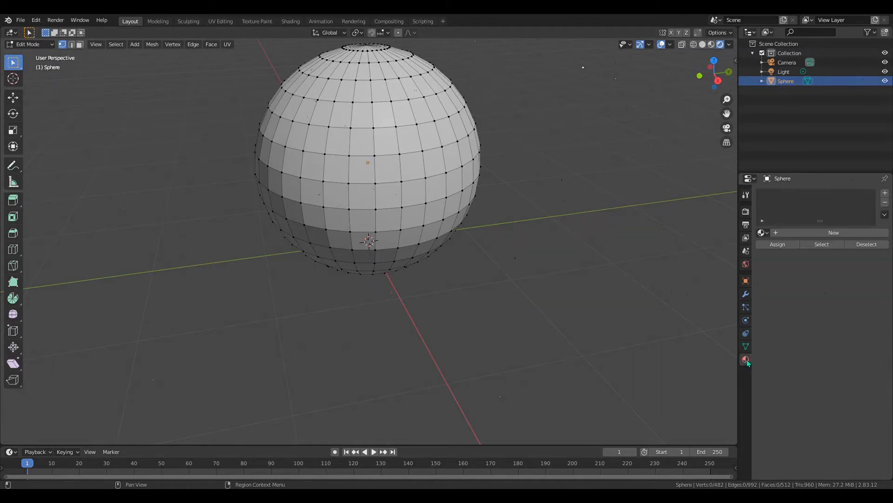
middle_drag(291, 55, 357, 151)
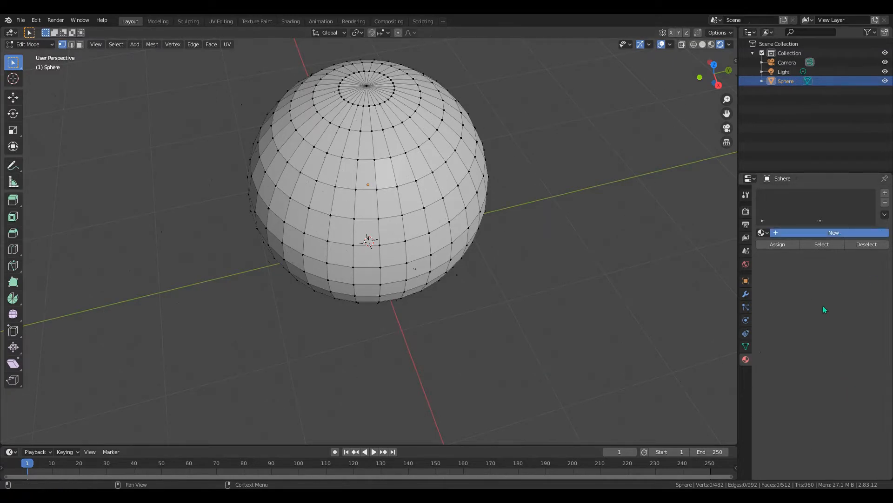
click(782, 232)
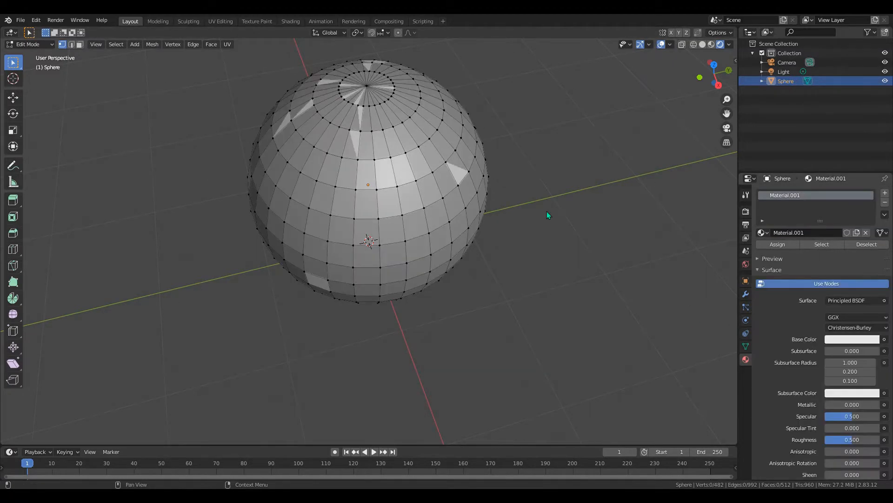
middle_drag(424, 162, 501, 185)
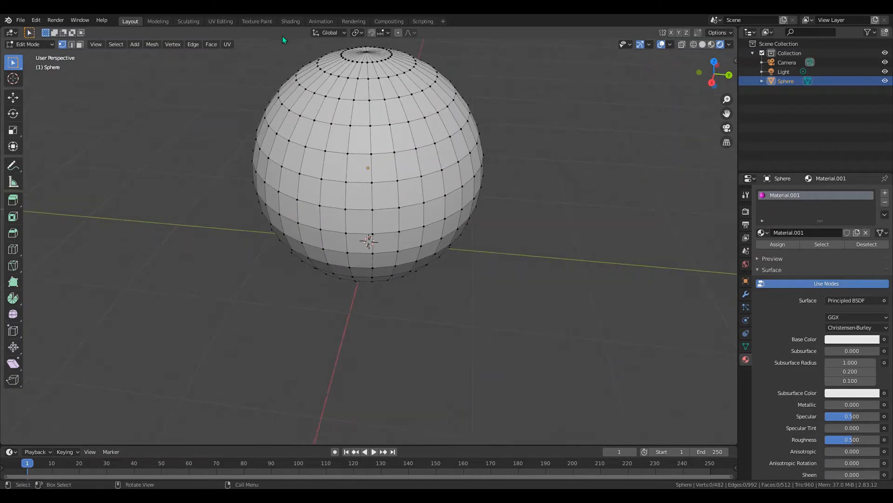
Select the sphere's upper cap from two sides, switching from vertex to face selection along the way.
drag(276, 45, 378, 107)
drag(446, 171, 453, 178)
middle_drag(452, 178, 346, 204)
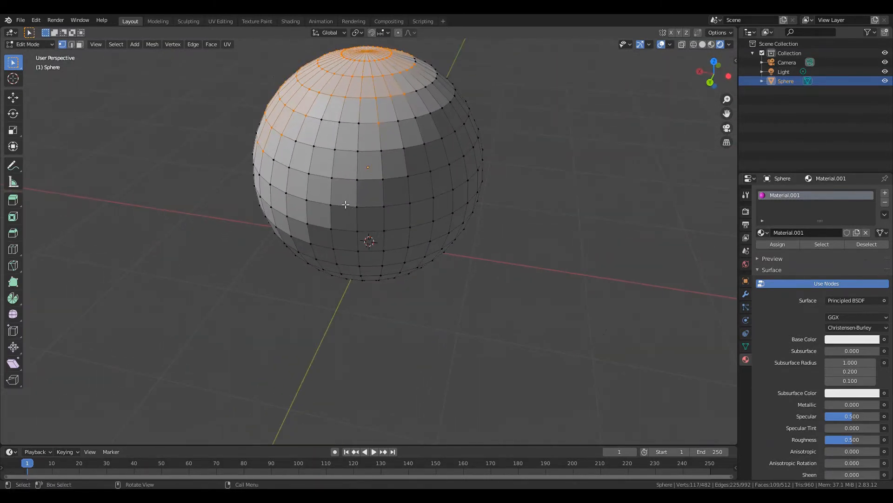
drag(312, 88, 422, 152)
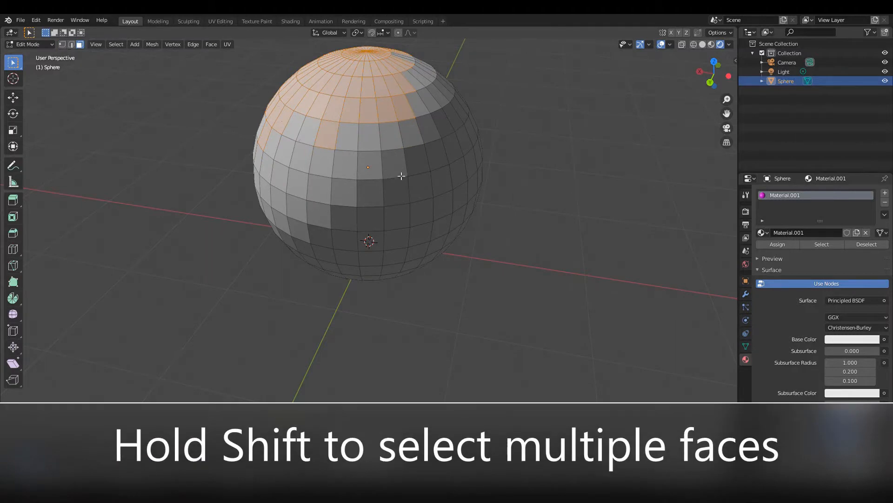
middle_drag(465, 209, 563, 197)
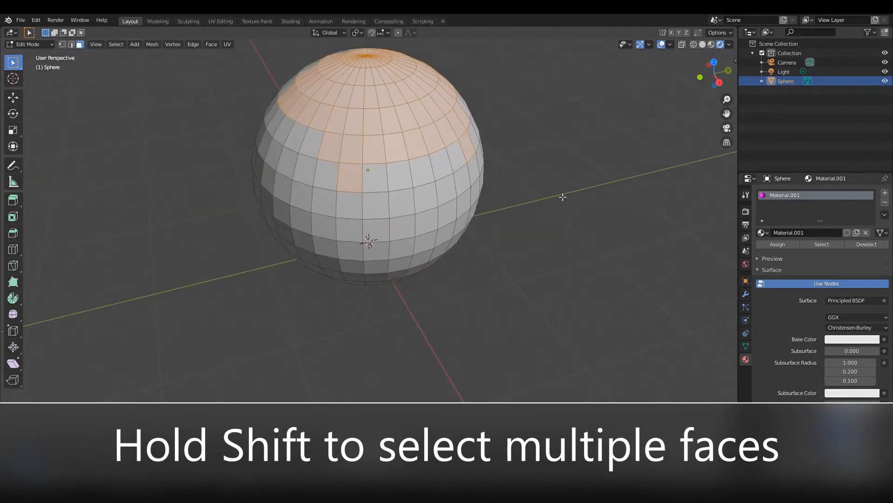
shift+drag(262, 84, 411, 159)
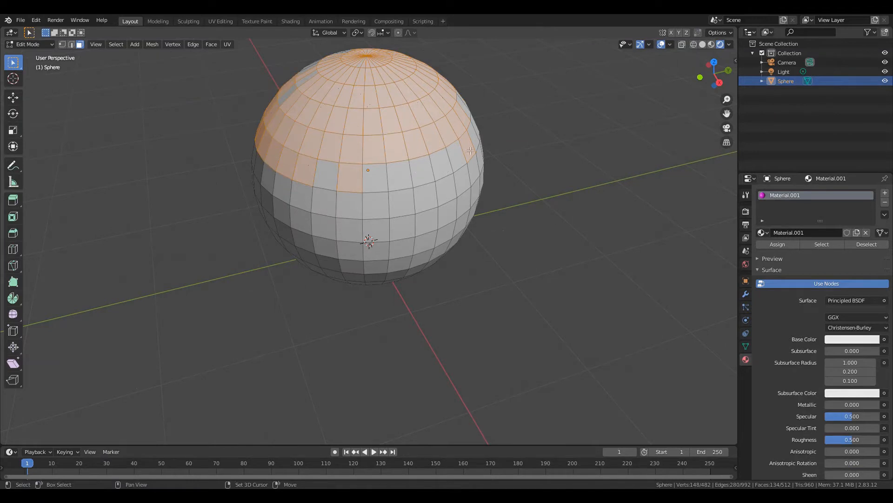
Deselect the two stray faces far below the cap and add the missing upper faces on the shaded side.
drag(718, 80, 396, 270)
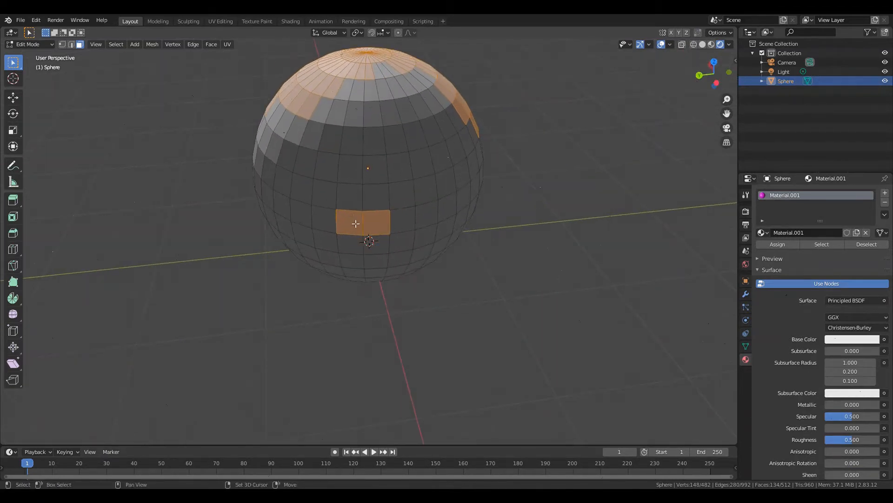
shift+click(356, 223)
shift+click(380, 224)
shift+drag(321, 78, 445, 139)
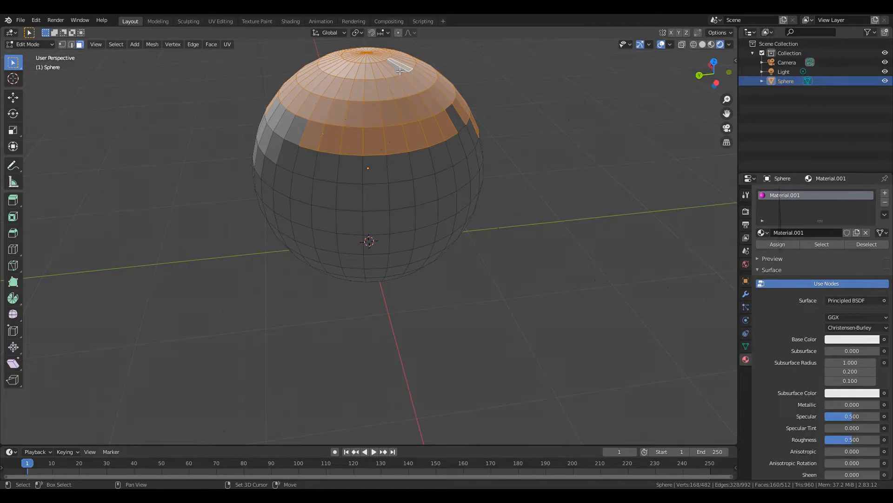
Extend the cap selection on the adjacent side, removing the faces that hang below it and adding those missing at its edge.
drag(712, 72, 436, 172)
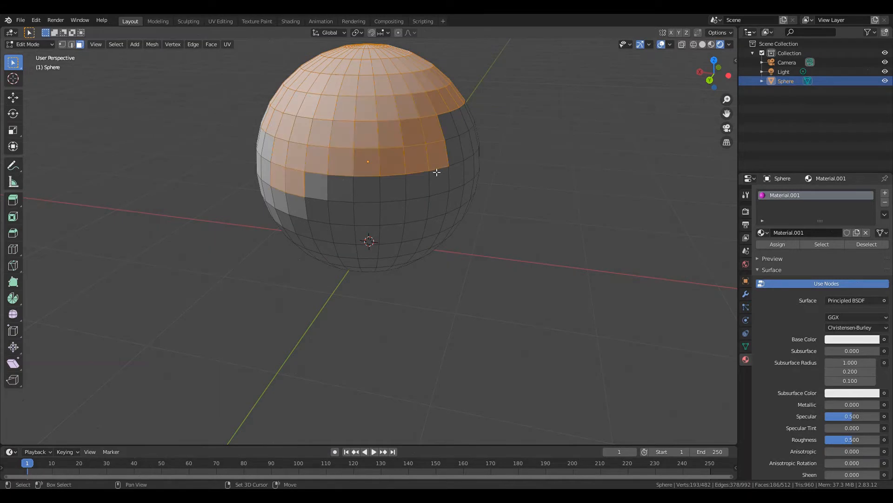
shift+click(294, 186)
shift+drag(256, 135, 288, 154)
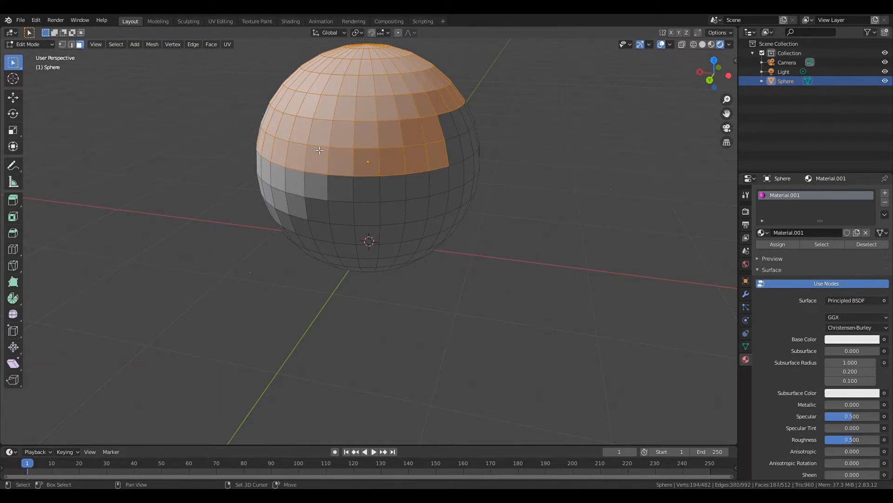
Add the remaining upper faces on the dark side and deselect the stray faces below the cap's lower edge.
drag(712, 72, 451, 90)
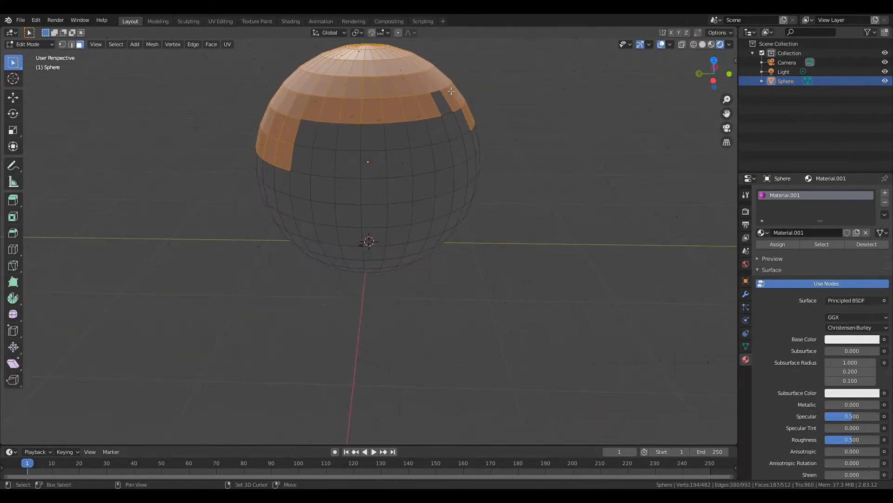
shift+drag(282, 99, 470, 168)
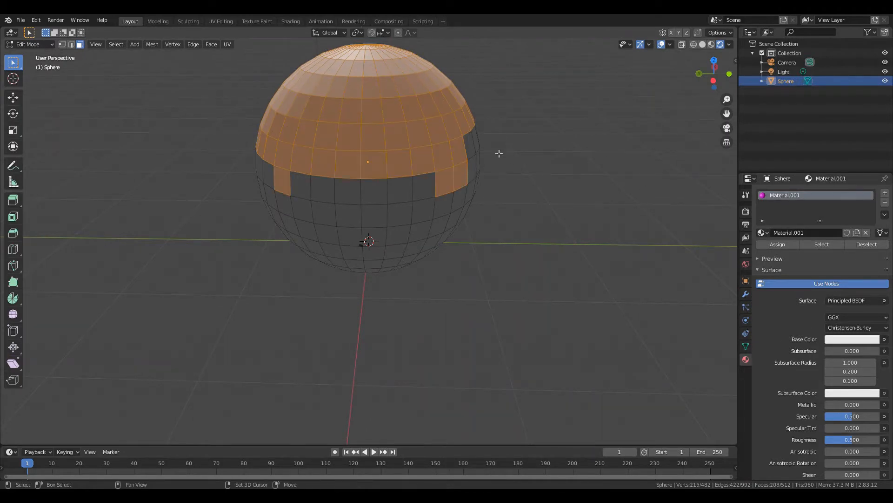
shift+click(448, 183)
shift+click(285, 186)
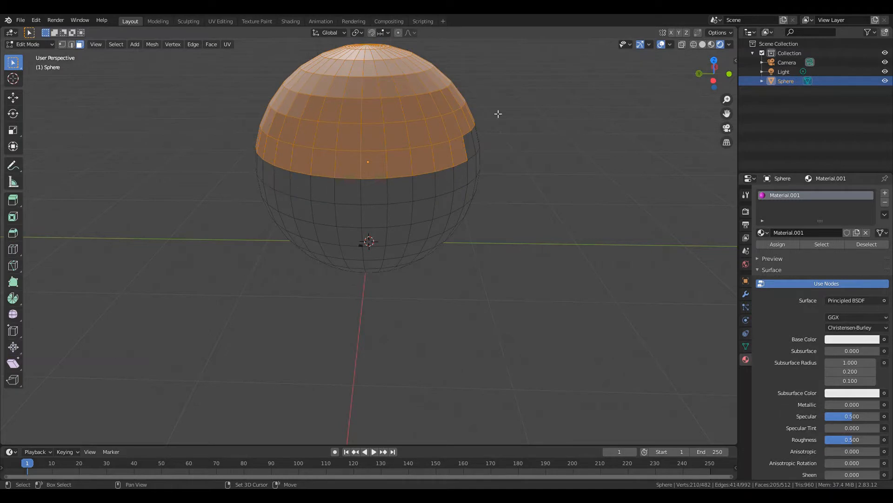
Add the missing faces of the cap's lowest row on the next side of the sphere.
drag(714, 71, 614, 100)
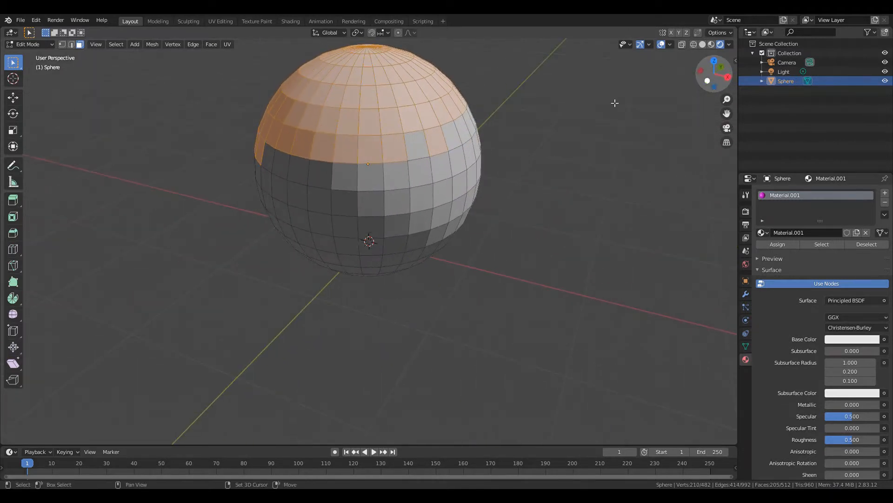
shift+drag(263, 161, 460, 161)
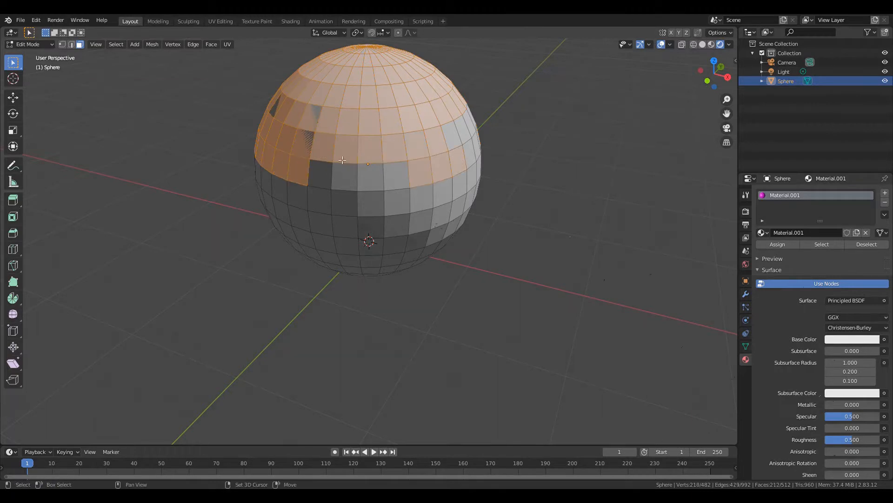
shift+click(326, 178)
shift+click(368, 179)
shift+click(345, 178)
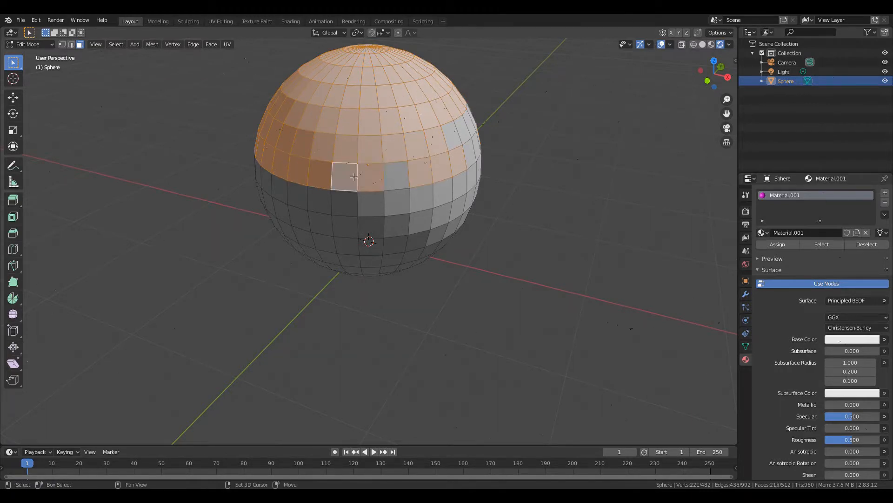
click(389, 176)
key(ctrl+z)
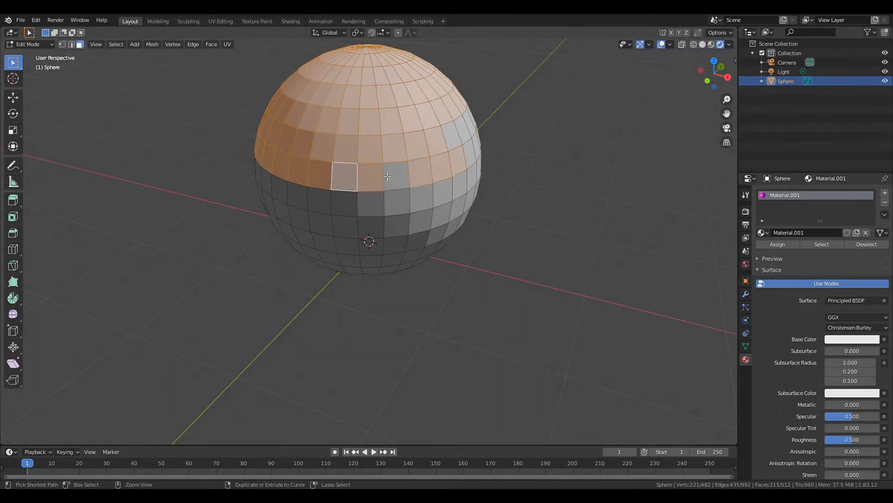
shift+click(388, 176)
Fill the last gaps in the face selection on the bright side to complete the cap's lowest row.
drag(735, 71, 348, 138)
shift+click(347, 172)
shift+click(391, 170)
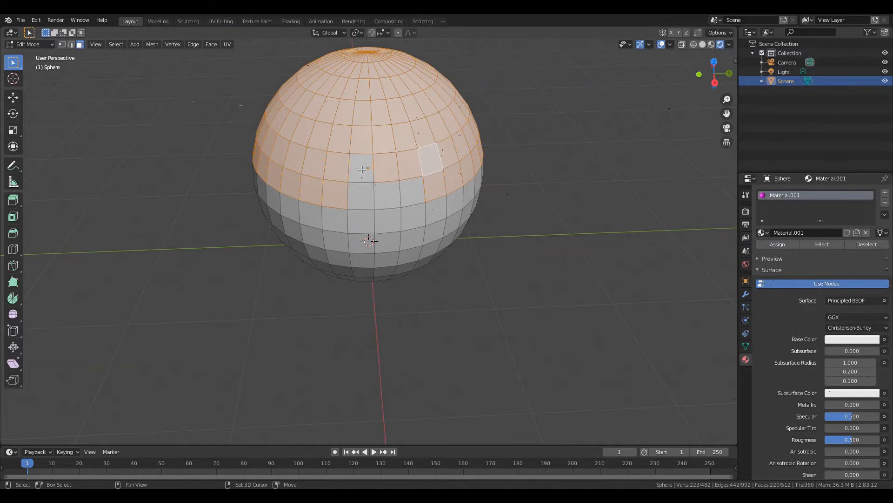
shift+click(362, 169)
shift+click(367, 202)
click(399, 194)
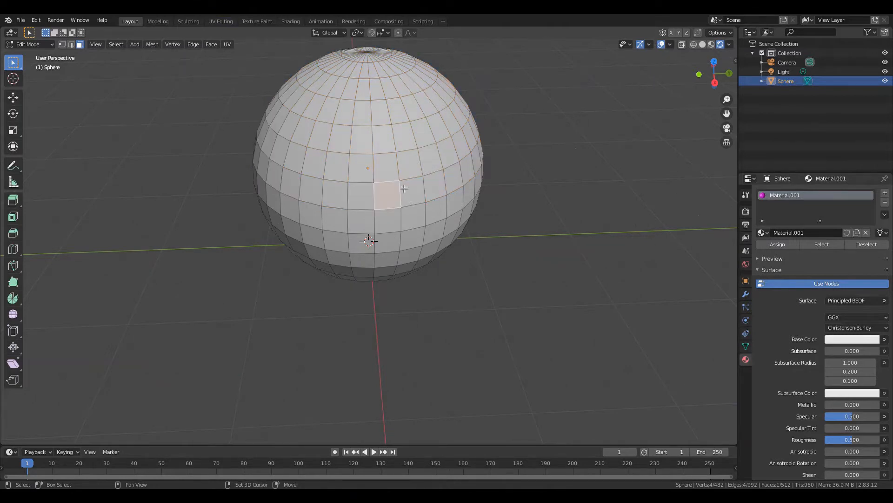
key(ctrl+z)
shift+click(400, 188)
shift+click(418, 198)
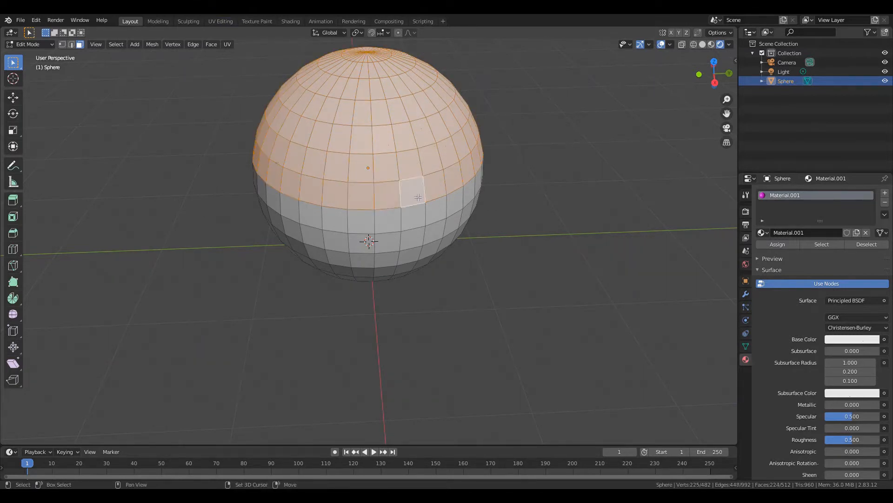
Set Material.001's base color to a fully saturated red, assign it to the selected cap faces, and clear the selection.
middle_drag(394, 206, 524, 213)
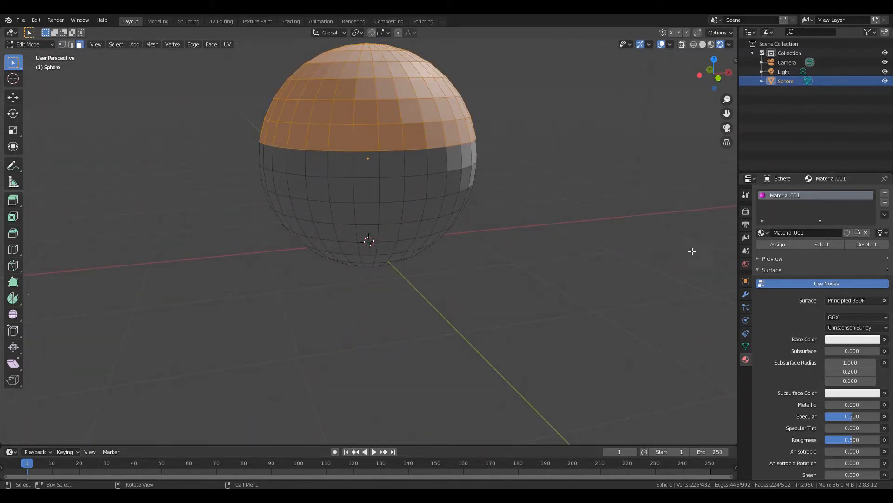
click(844, 339)
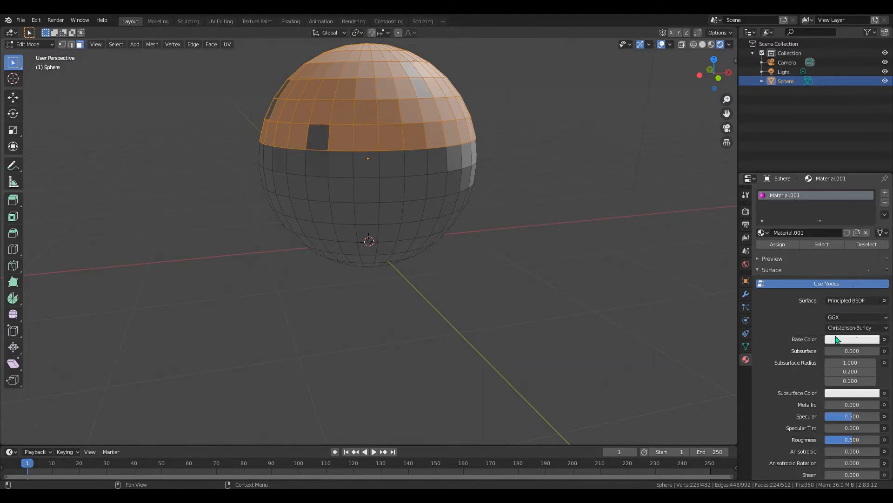
click(837, 339)
click(843, 339)
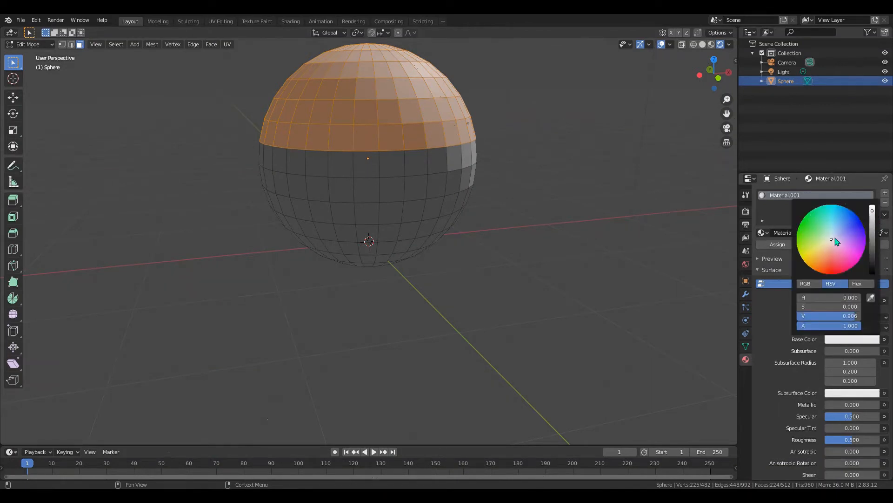
drag(828, 241, 830, 274)
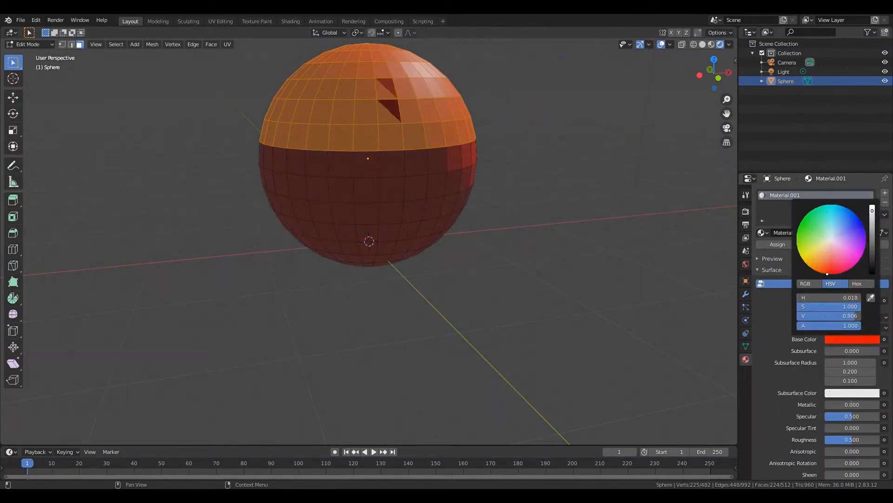
click(774, 244)
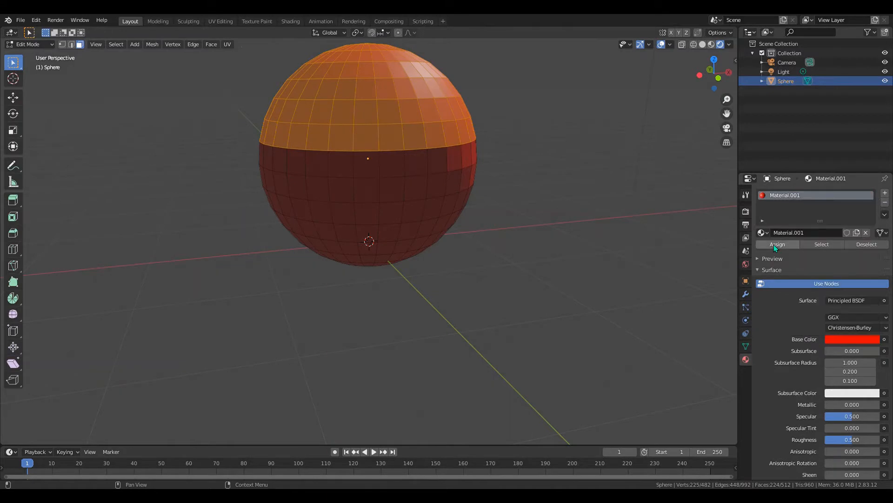
click(515, 213)
Box-select the faces of the sphere's lower half from below and add the missing lower faces on the dark side.
middle_drag(526, 223, 667, 244)
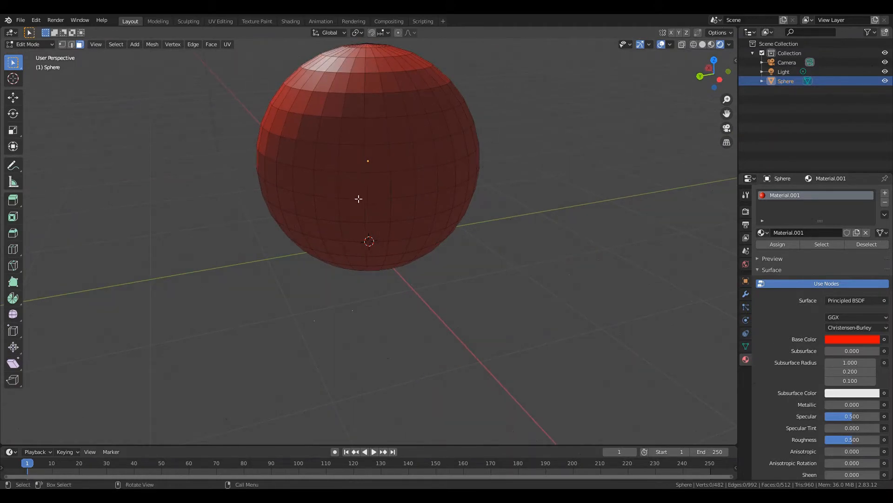
middle_drag(358, 199, 379, 199)
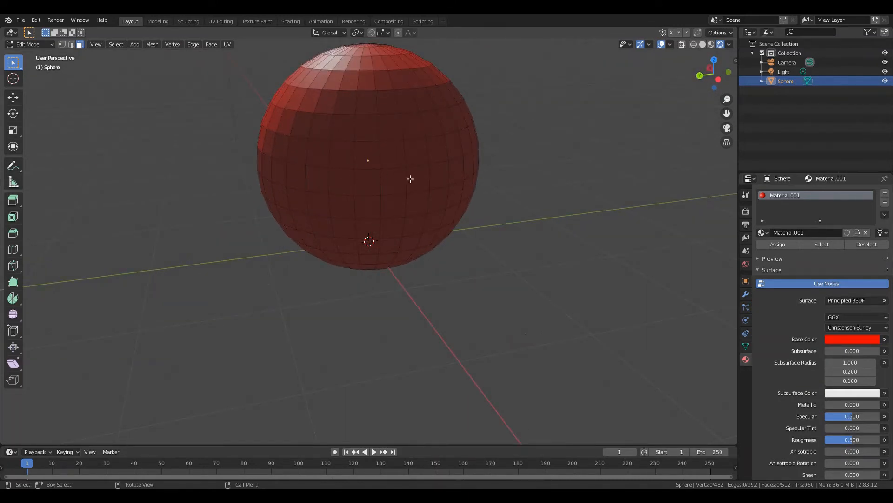
mouse_move(377, 214)
middle_down()
mouse_move(462, 169)
mouse_move(436, 155)
middle_up()
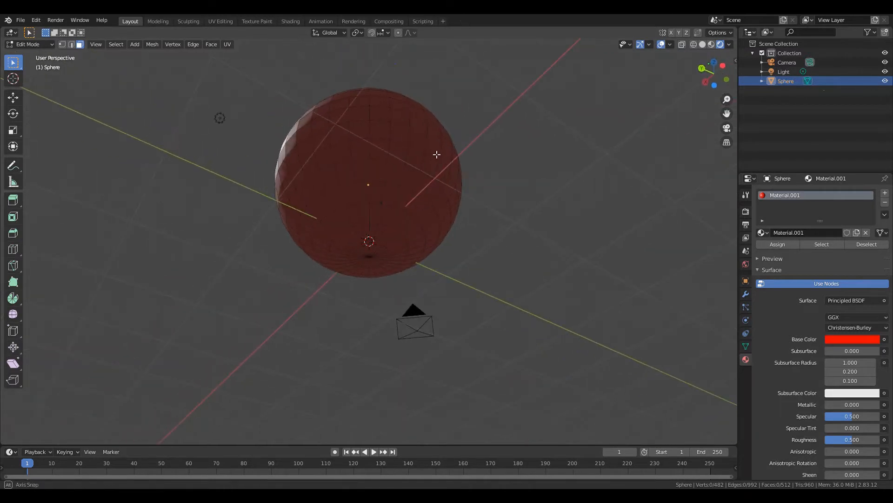
drag(287, 145, 442, 279)
mouse_move(516, 303)
middle_down()
mouse_move(512, 340)
mouse_move(512, 307)
middle_up()
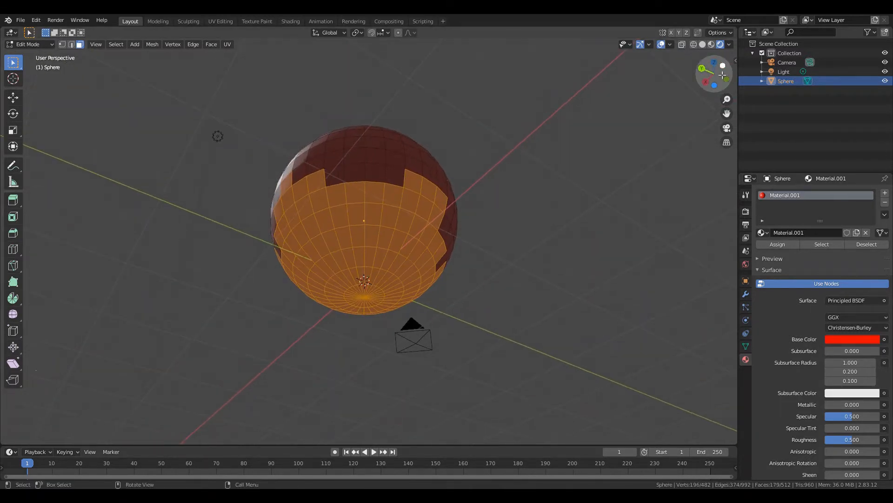
drag(723, 75, 714, 145)
shift+drag(279, 218, 474, 278)
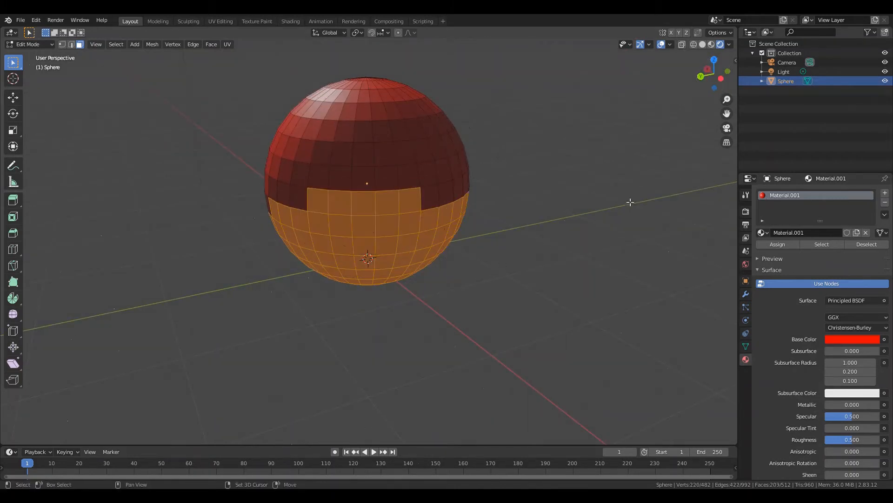
Extend the lower-half face selection around the adjacent sides, up to the row just below the cap.
middle_drag(662, 253, 411, 209)
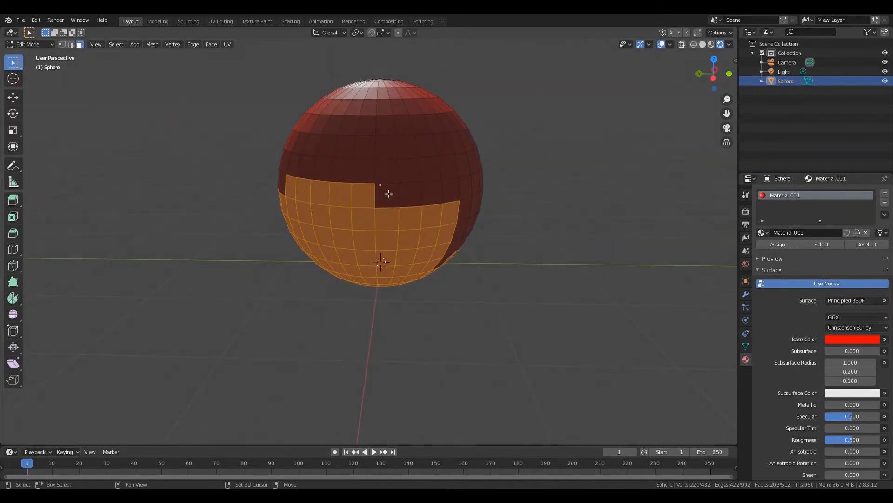
shift+drag(388, 194, 502, 253)
drag(712, 74, 712, 74)
drag(323, 181, 487, 282)
drag(713, 71, 712, 78)
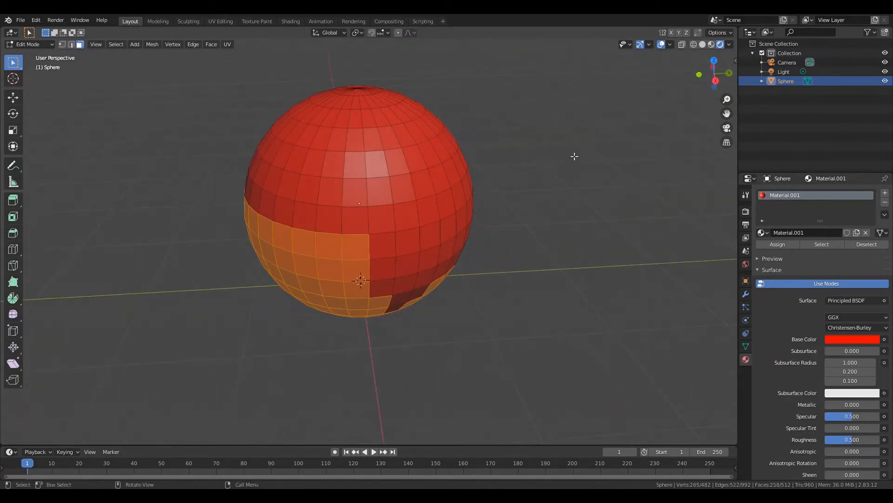
shift+drag(383, 249, 479, 307)
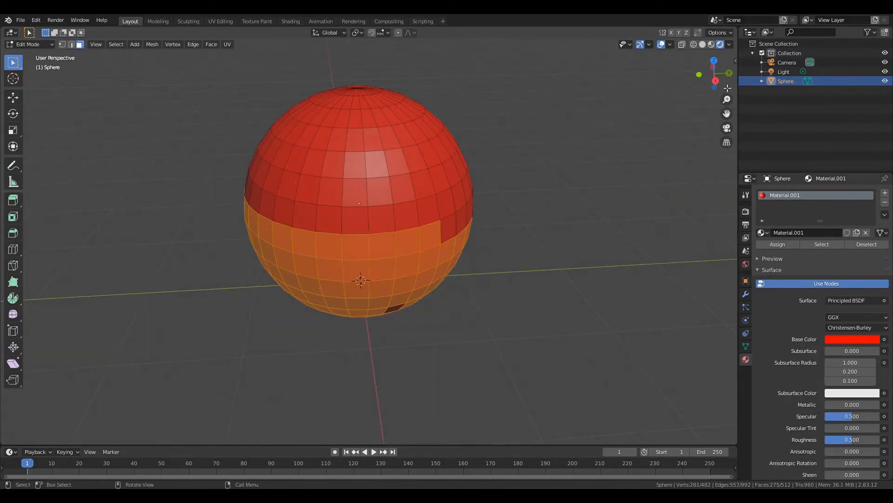
Add the remaining unselected faces on the last sides so the sphere's entire lower half is selected.
drag(727, 88, 602, 133)
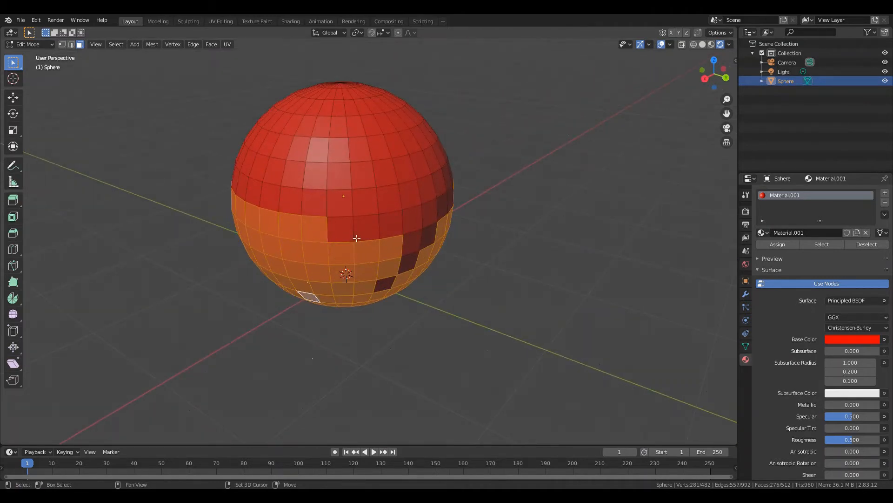
shift+drag(342, 227, 479, 293)
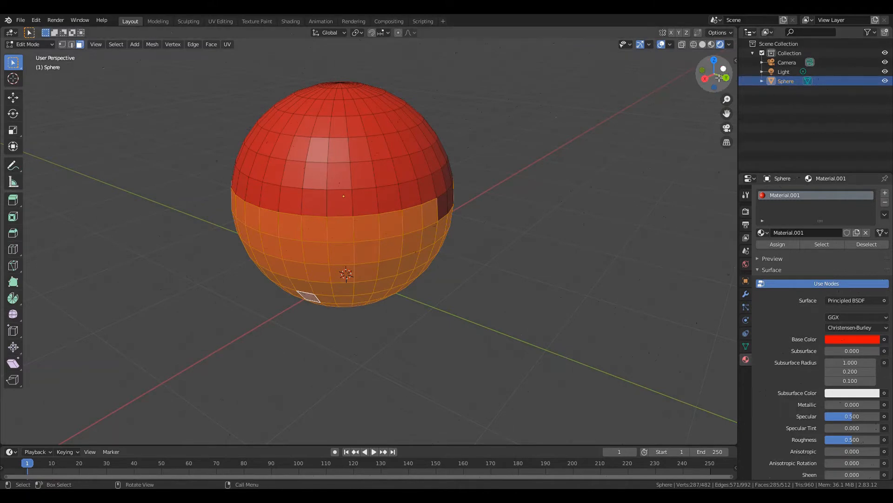
drag(714, 72, 697, 66)
shift+drag(344, 232, 452, 296)
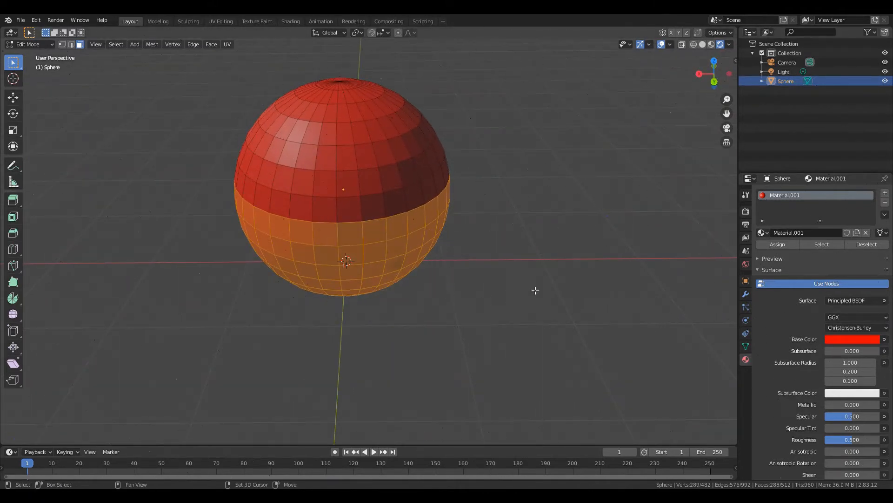
Create Material.002 in a new slot with a pure white base color and assign it to the selected lower half.
click(885, 194)
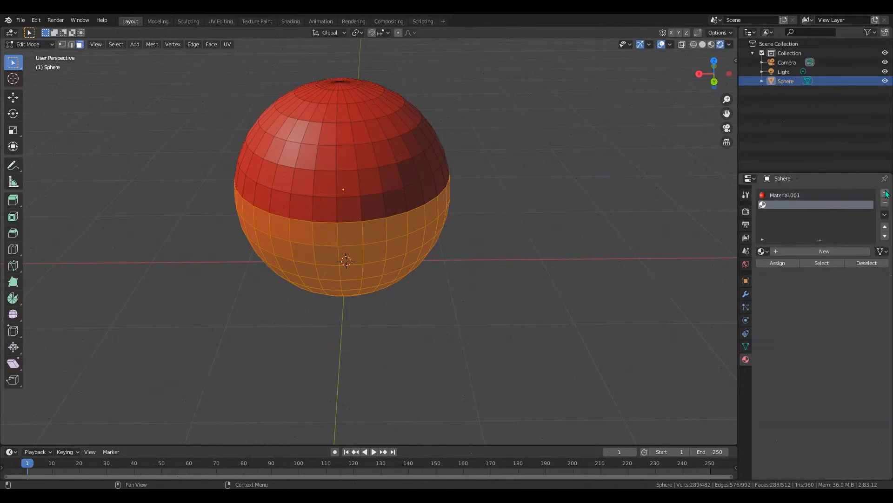
click(803, 252)
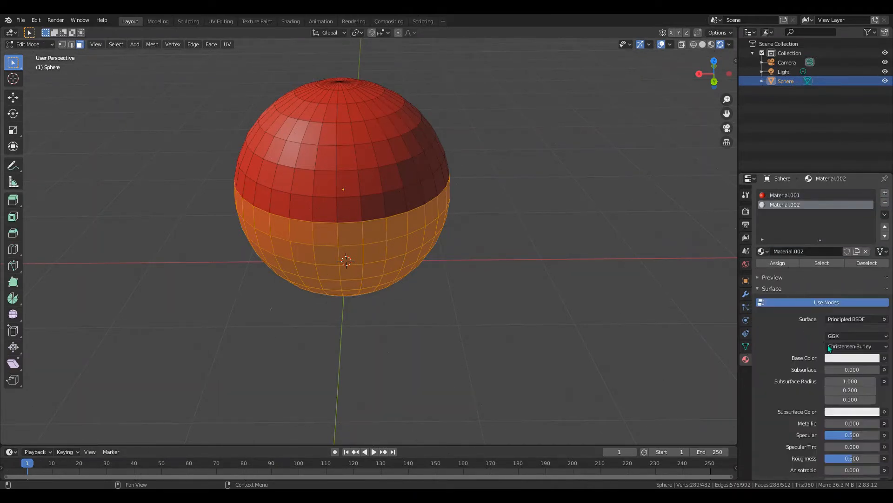
click(842, 357)
drag(873, 234, 873, 225)
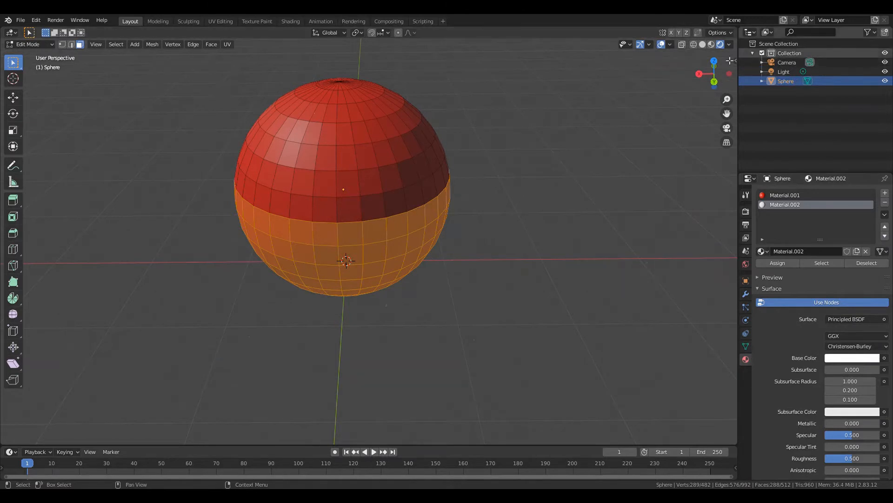
click(779, 263)
click(504, 265)
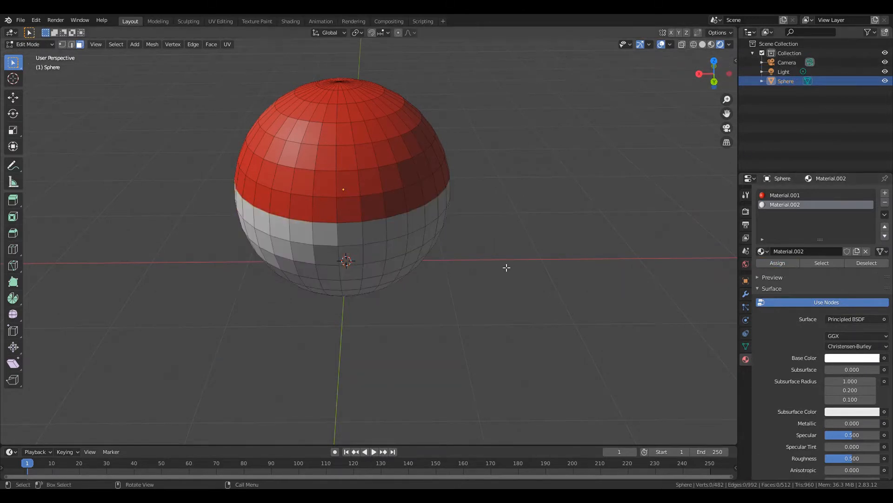
mouse_move(505, 265)
middle_down()
mouse_move(604, 272)
mouse_move(608, 261)
mouse_move(498, 256)
mouse_move(538, 268)
middle_up()
Restore the lower-half selection, change Material.002's surface shader to Emission, and deselect the faces.
key(ctrl+z)
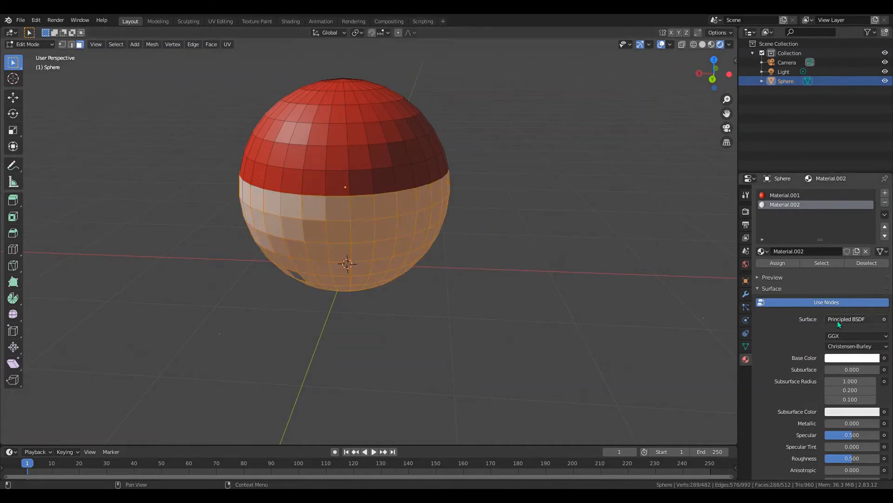
click(854, 319)
click(800, 133)
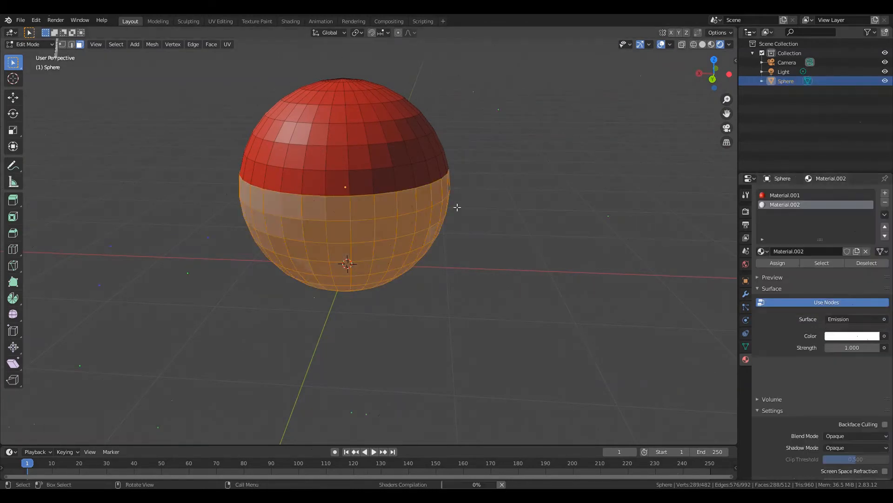
click(523, 214)
middle_drag(544, 214, 661, 250)
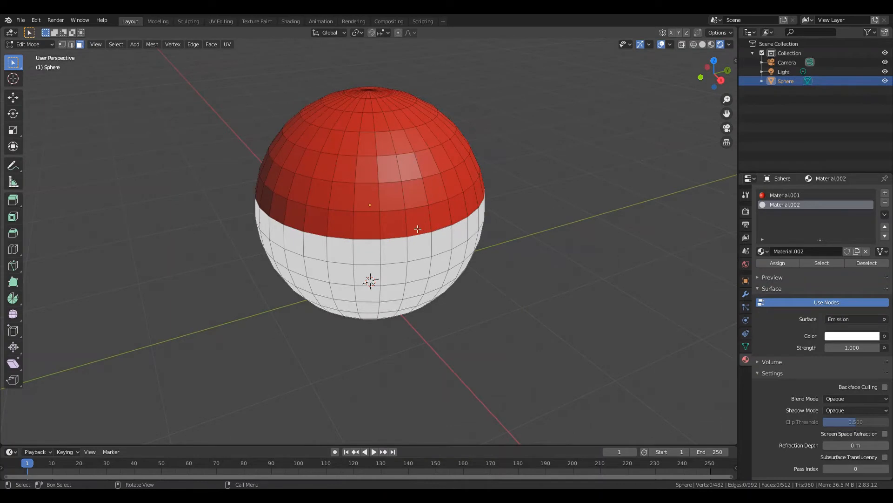
Add a horizontal loop cut in the lowest red row and slide it down close to the white half's edge.
key(ctrl)
key(ctrl+r)
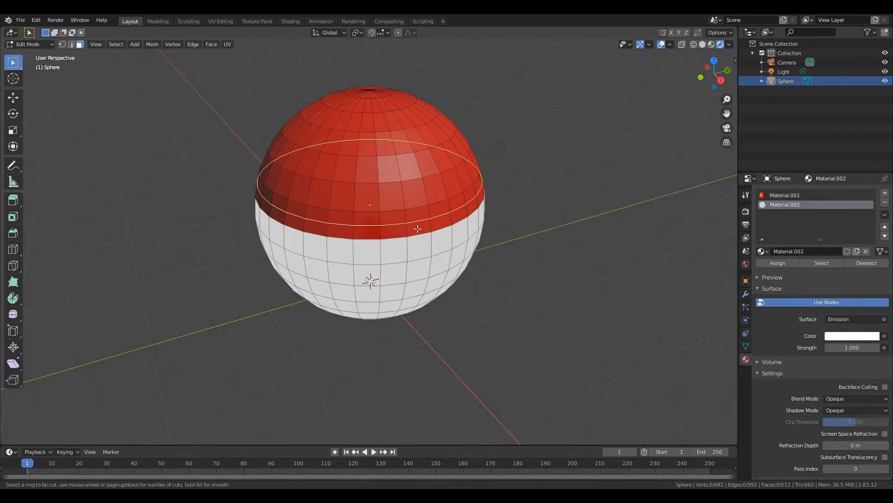
click(417, 228)
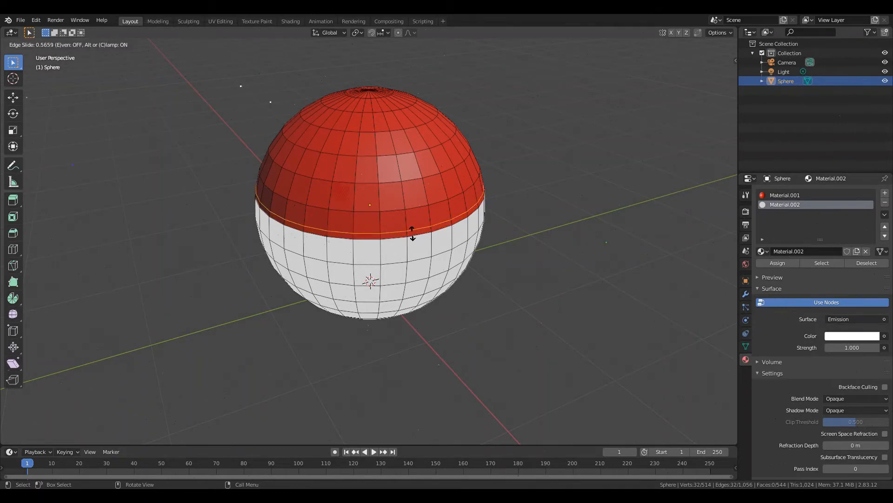
click(413, 238)
middle_drag(414, 240, 466, 261)
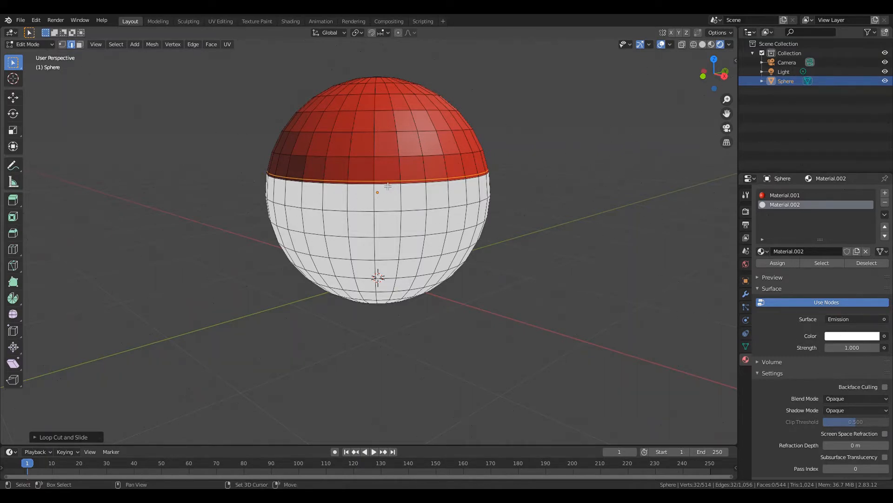
Switch to face selection and select the full ring of narrow faces between the new loop cut and the white half.
shift+click(388, 186)
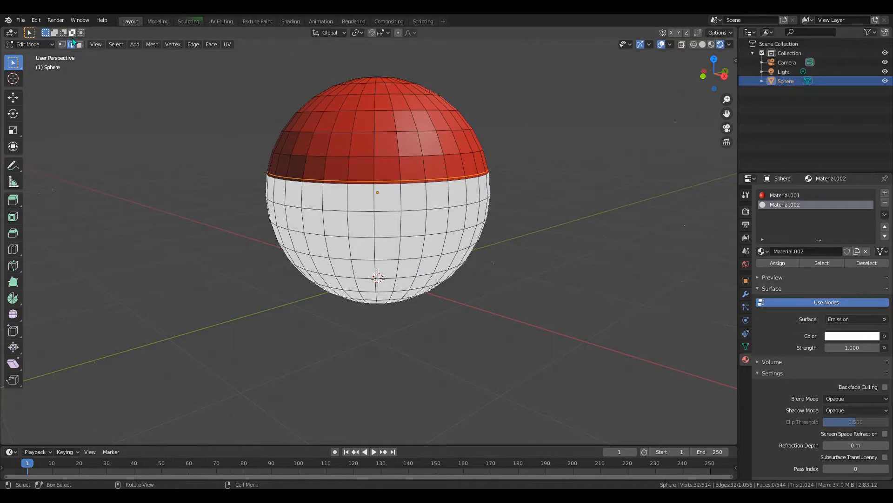
click(80, 44)
shift+click(389, 183)
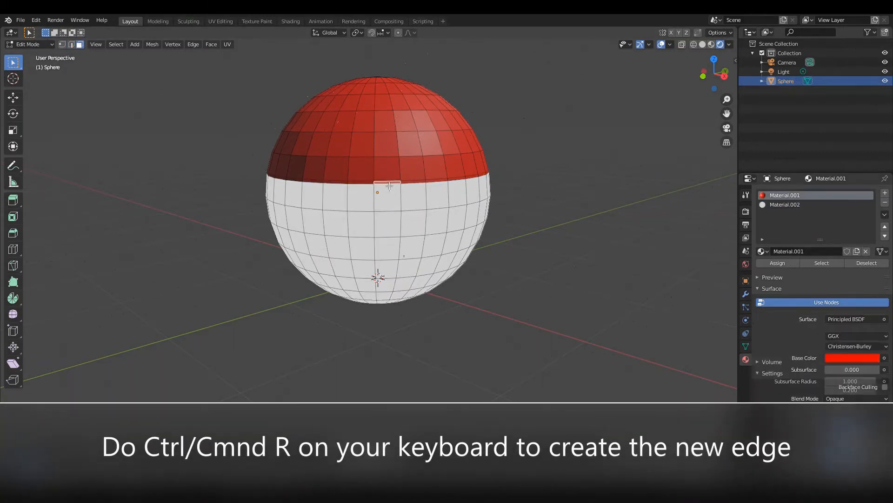
shift+click(413, 183)
shift+click(437, 183)
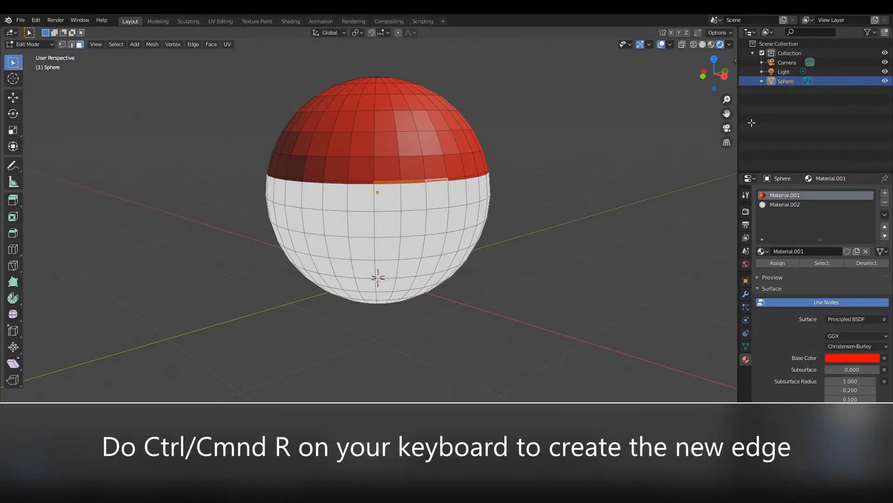
key(ctrl+r)
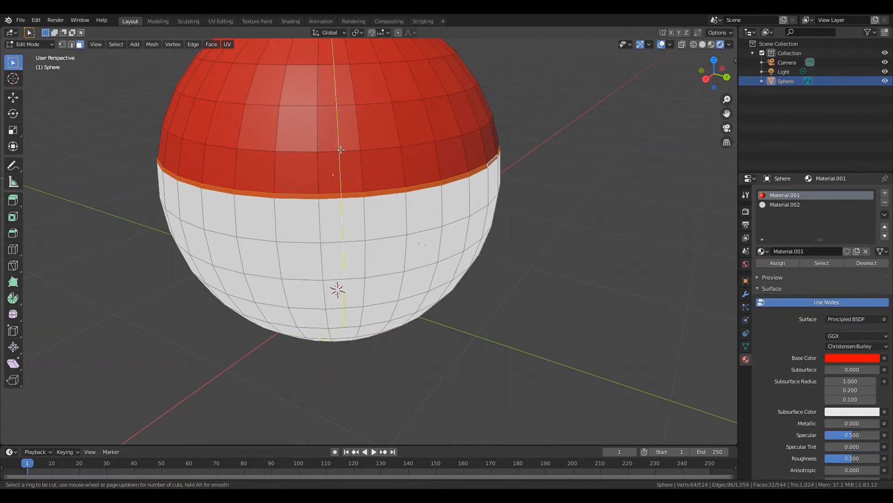
key(Escape)
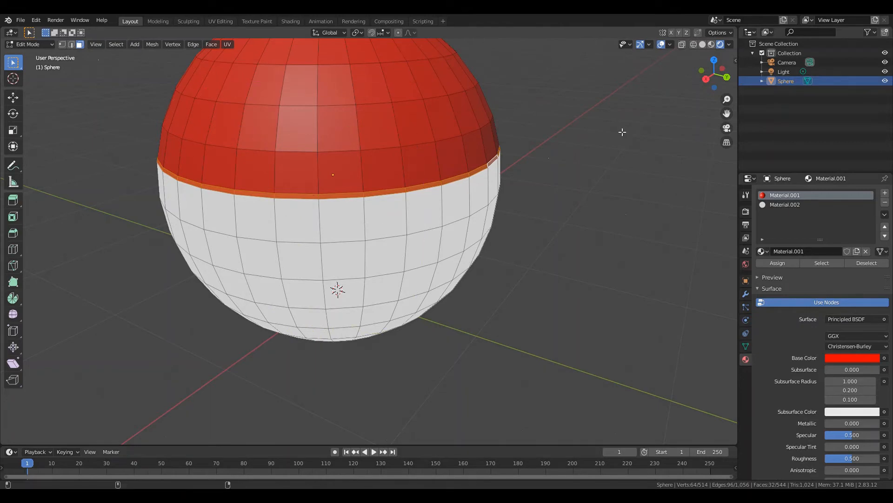
drag(719, 75, 711, 92)
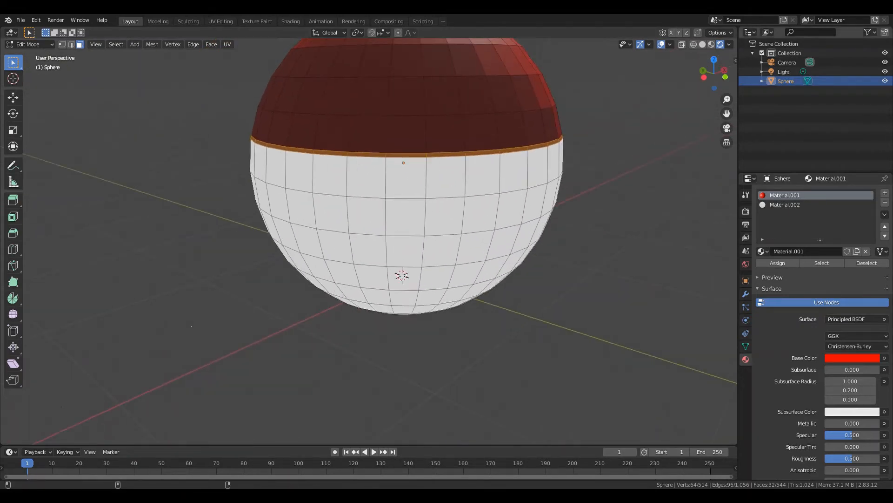
Create Material.003 with a black base color in a new slot for the selected ring of faces and return to Object Mode.
click(885, 194)
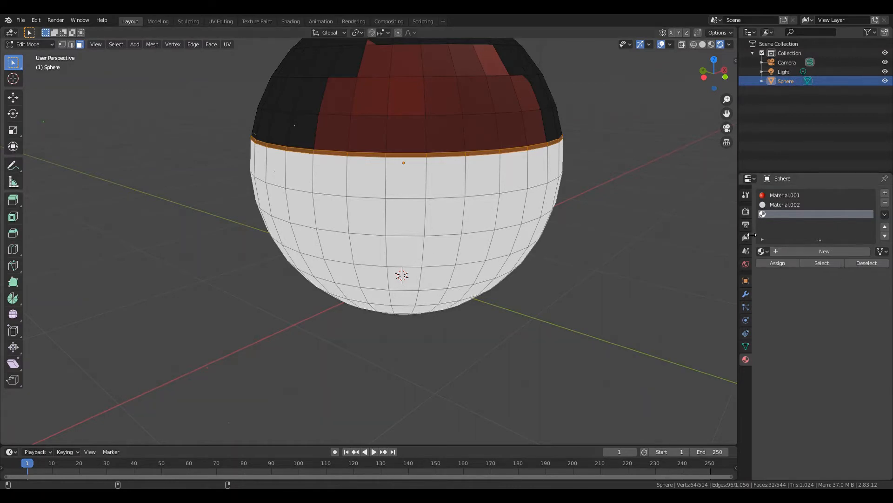
click(800, 251)
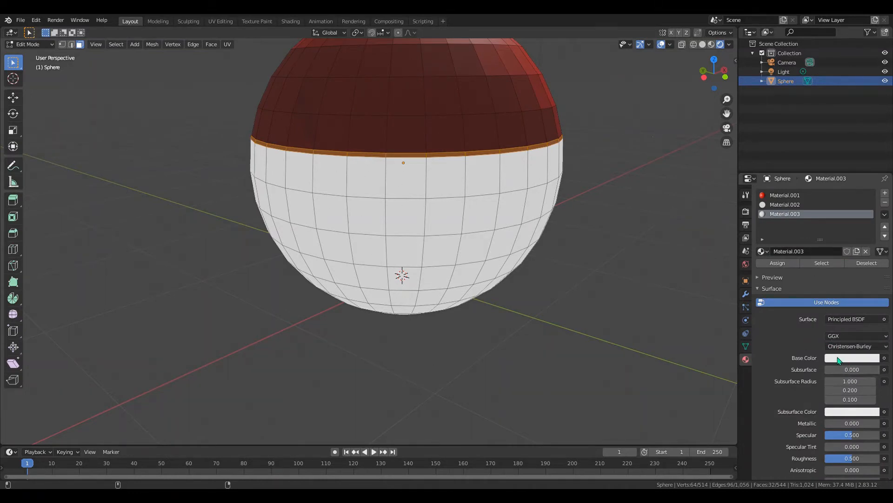
click(837, 357)
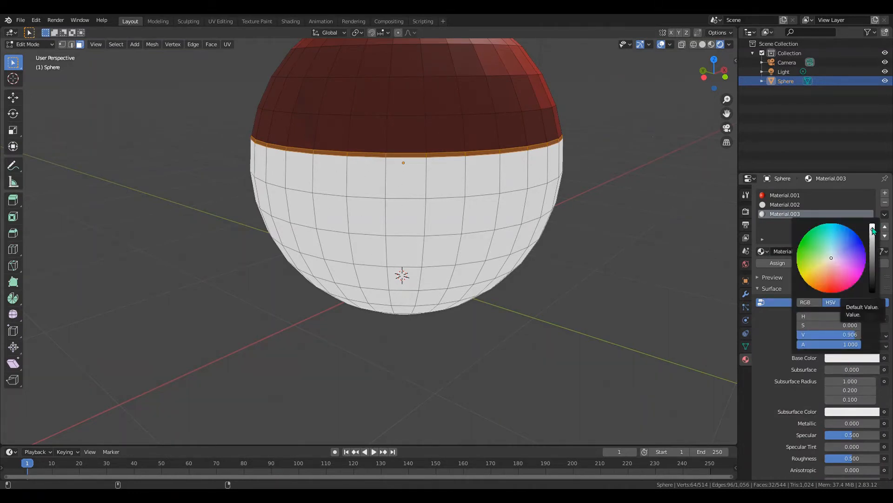
drag(873, 230, 873, 292)
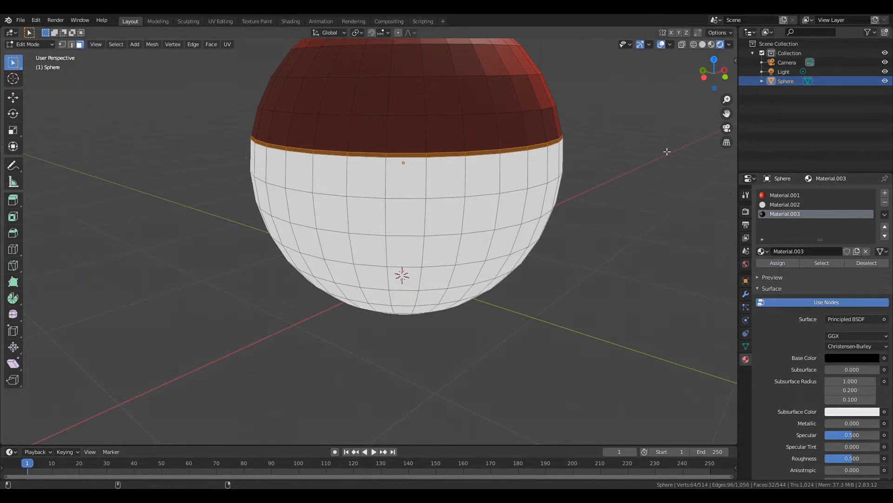
drag(708, 70, 699, 67)
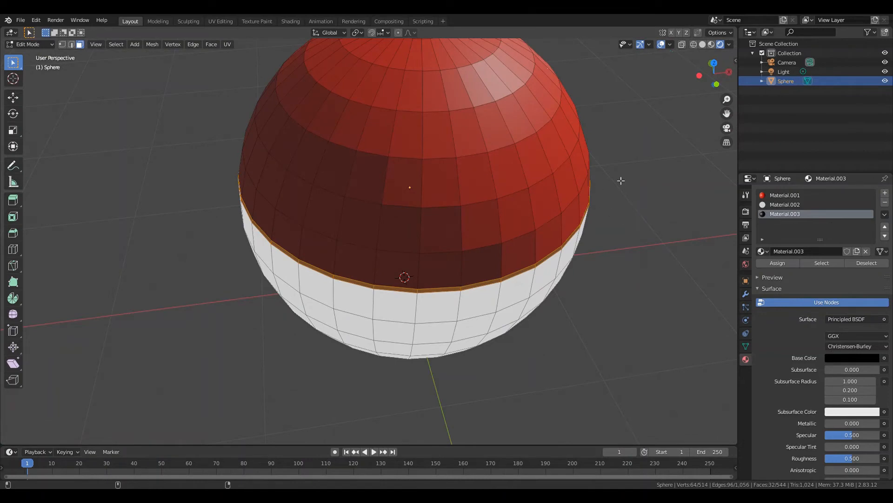
drag(714, 74, 714, 51)
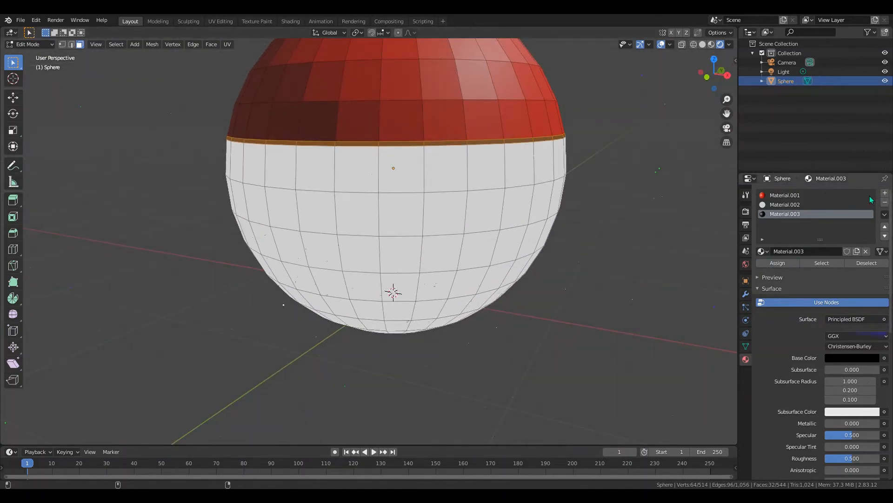
click(28, 44)
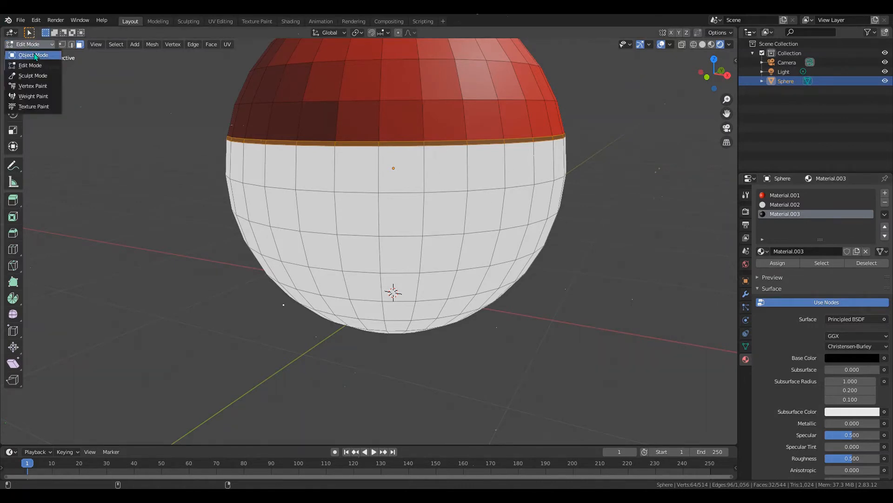
click(31, 55)
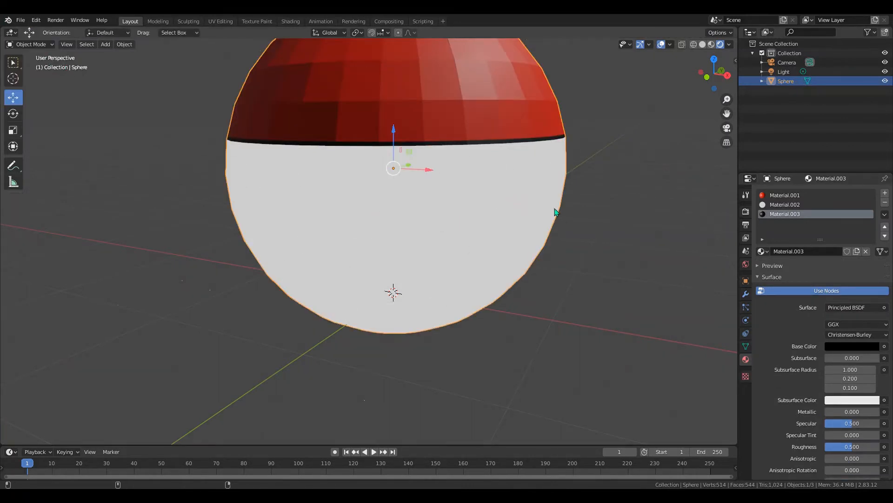
Apply smooth shading to the whole sphere in Object Mode.
drag(714, 86, 680, 71)
click(31, 44)
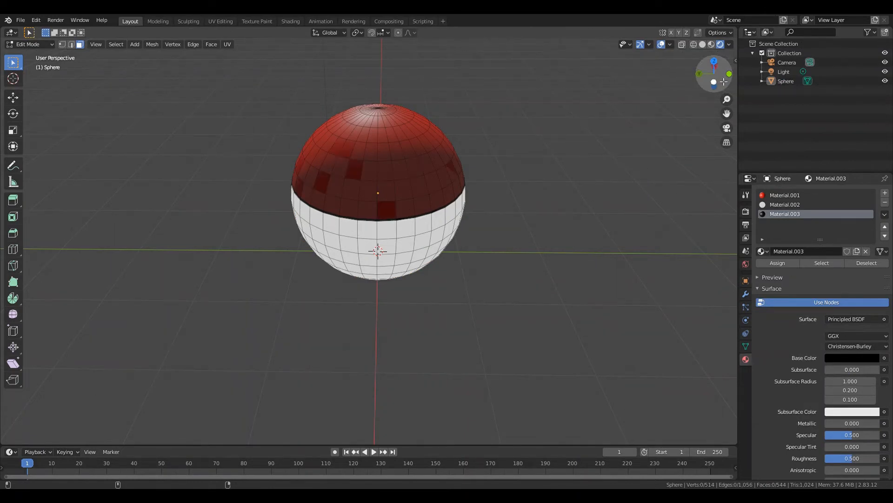
drag(716, 74, 698, 83)
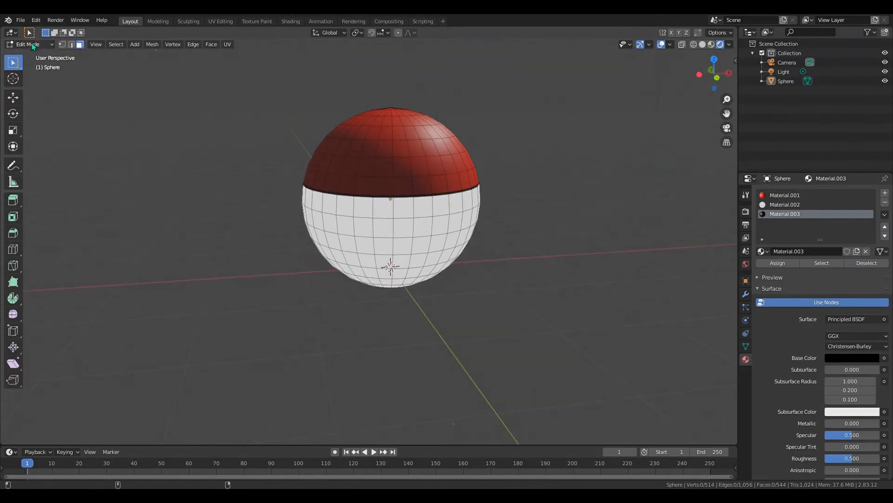
click(28, 45)
click(27, 53)
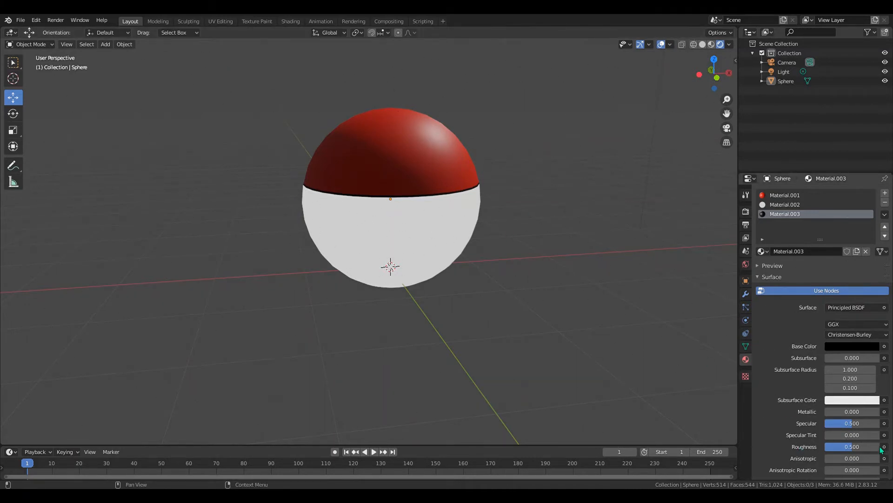
right_click(362, 166)
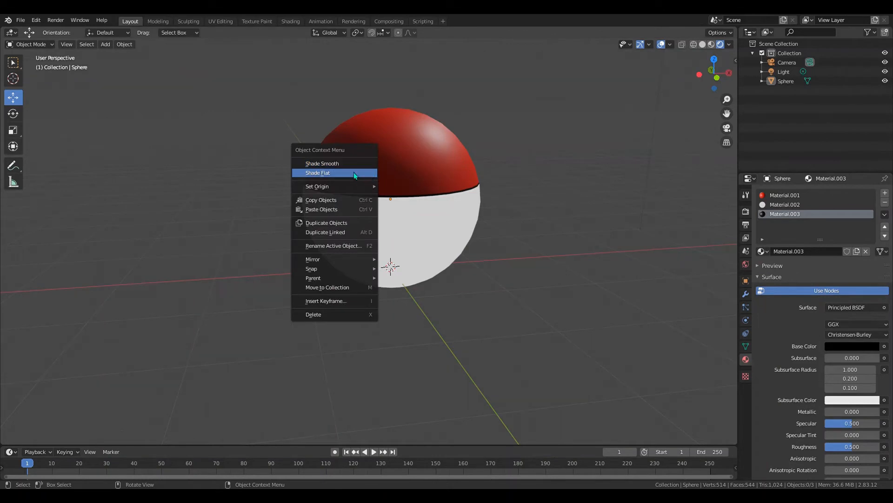
click(345, 170)
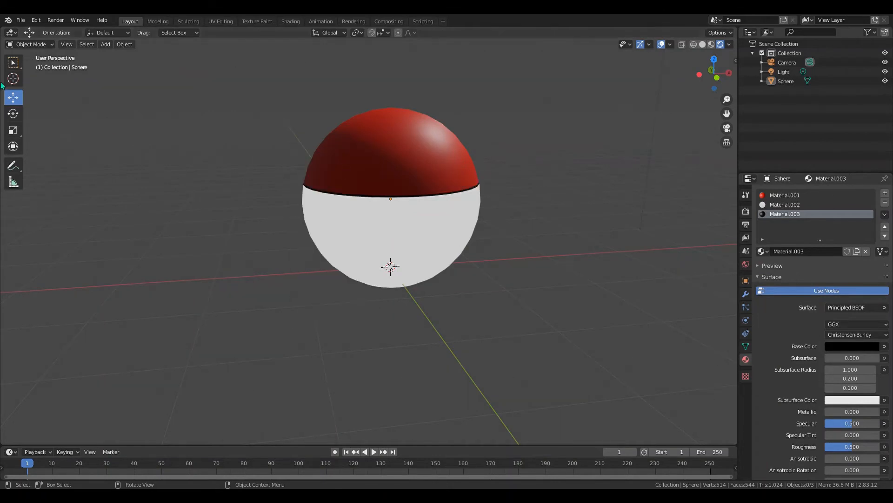
In Edit Mode, select two adjacent red faces above the black band and the two white faces directly below them.
click(27, 44)
click(30, 65)
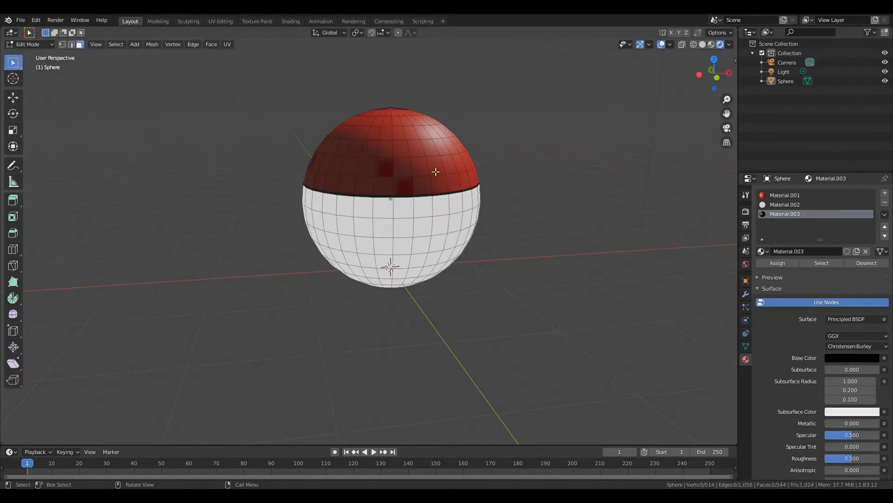
middle_drag(436, 171, 536, 210)
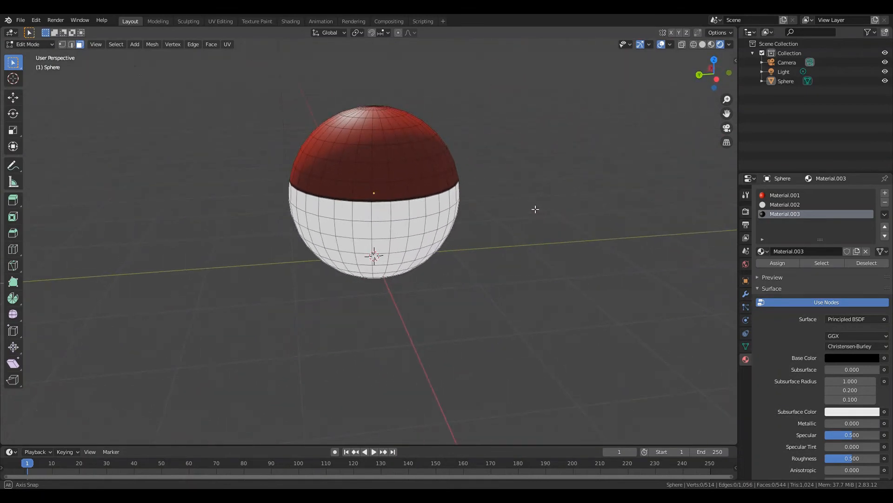
click(383, 192)
shift+click(399, 190)
shift+click(383, 211)
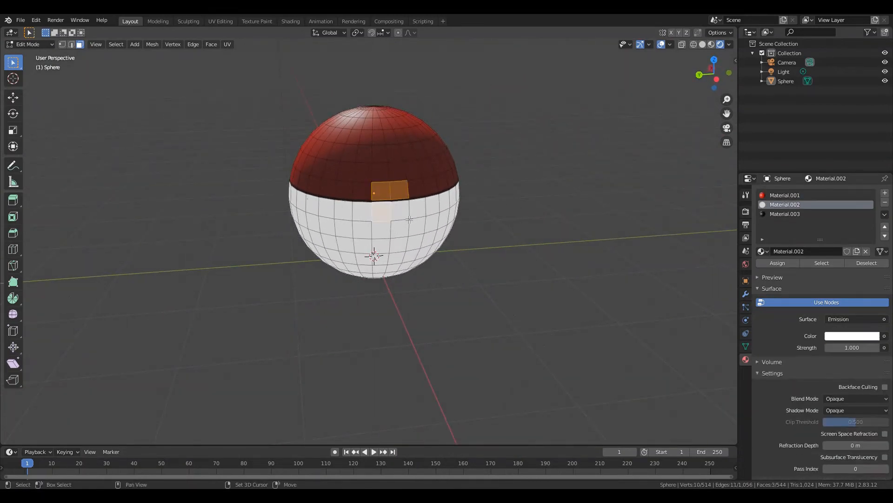
shift+click(403, 214)
middle_drag(452, 238, 505, 257)
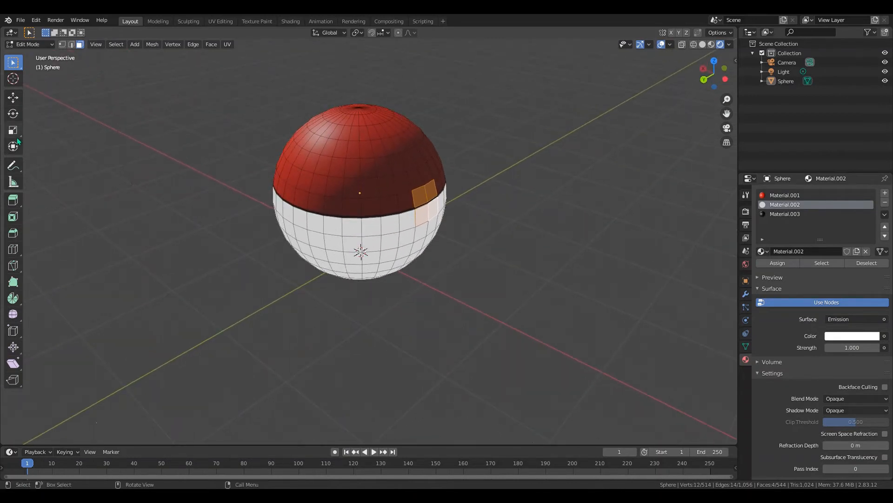
Try moving the four selected faces, undo that move, and extrude them outward about 0.005 m instead.
click(13, 97)
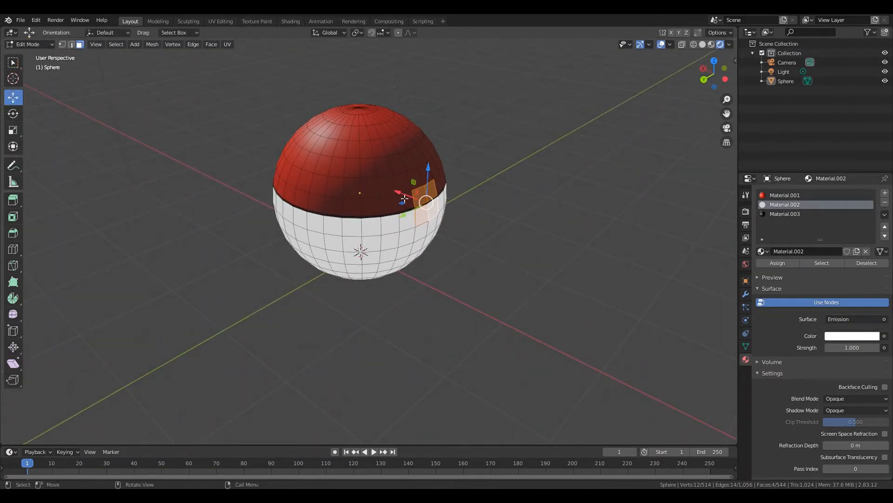
drag(404, 195, 413, 199)
key(ctrl+z)
key(e)
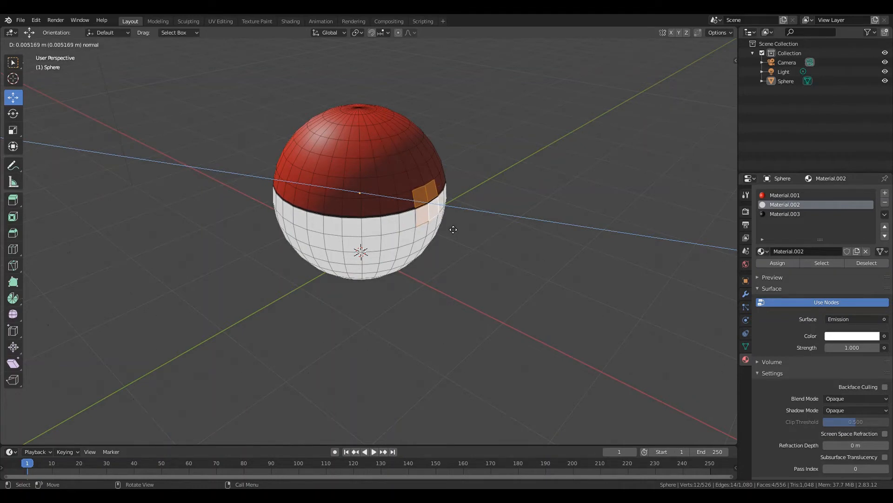
click(453, 229)
Add the two black band faces between the red and white faces to the selection and try extruding all six outward.
middle_drag(453, 230, 368, 218)
scroll(383, 265, up, 4)
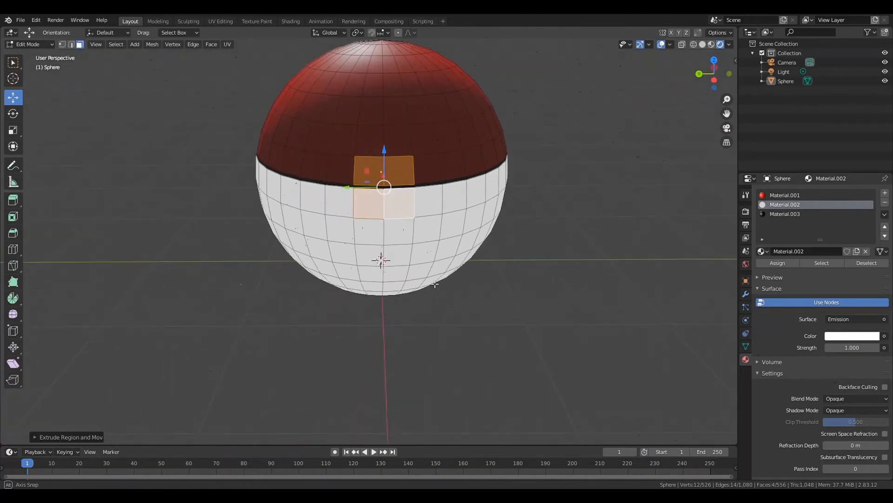
middle_drag(434, 284, 427, 275)
scroll(377, 199, up, 3)
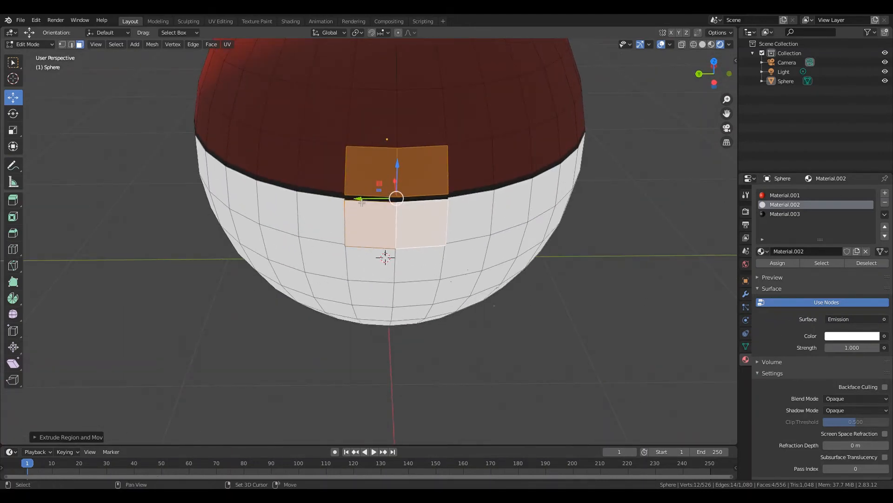
shift+click(365, 200)
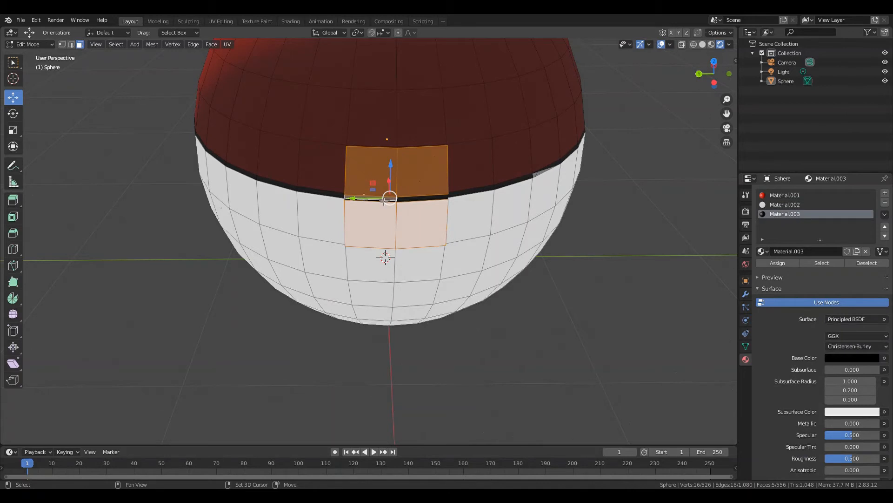
shift+click(427, 201)
middle_drag(479, 298, 557, 298)
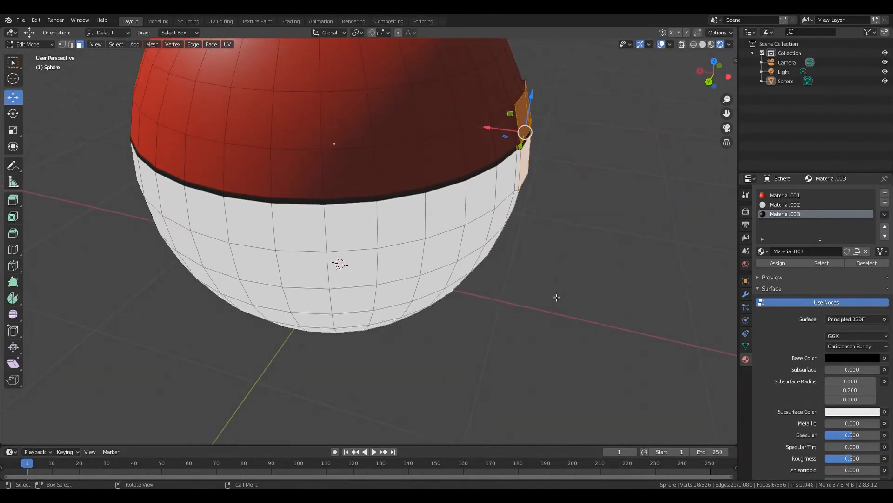
key(e)
click(565, 299)
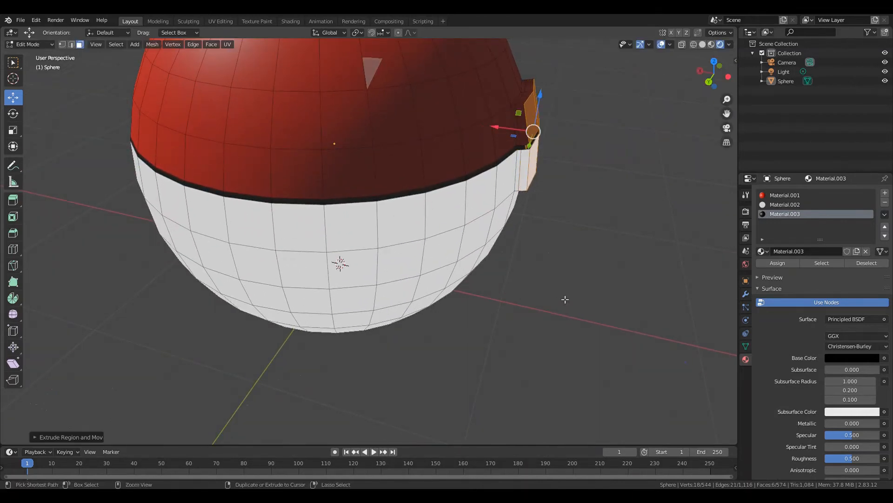
Undo the recent extrusions and face selections at the front of the sphere.
key(ctrl+z)
key(ctrl+z)
key(ctrl+z)
key(ctrl+z)
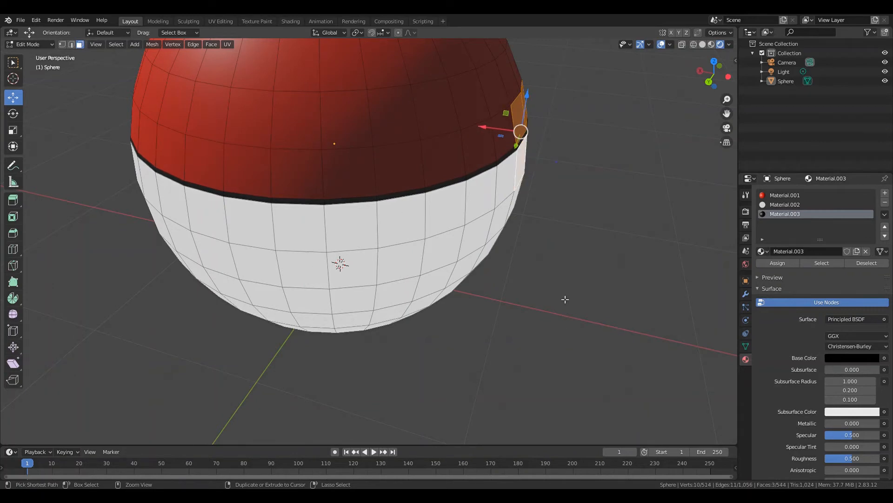
Complete the selection with the missing white face and both black band faces, extrude the six faces outward about 0.1 m, and deselect.
middle_drag(542, 268, 401, 198)
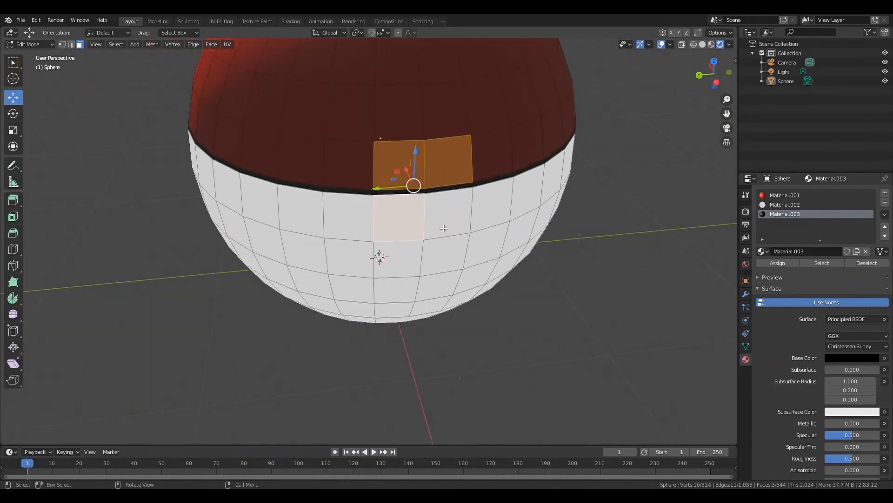
shift+click(399, 195)
shift+click(399, 193)
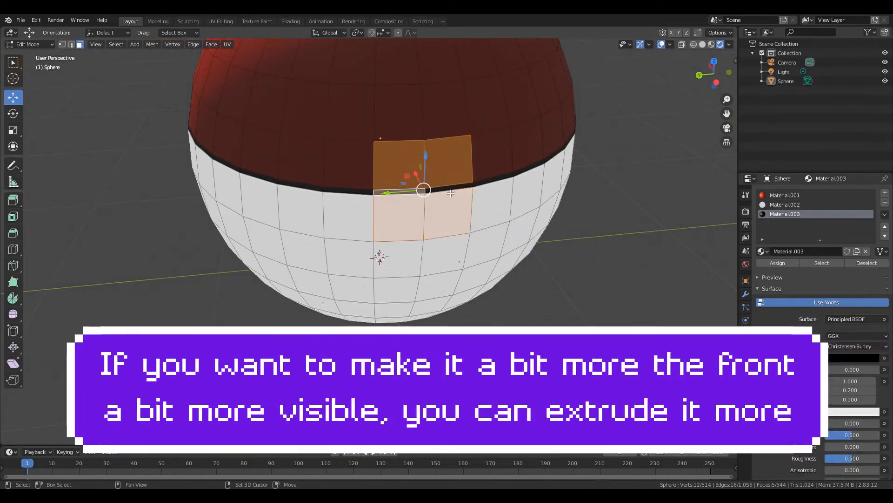
shift+click(448, 188)
key(e)
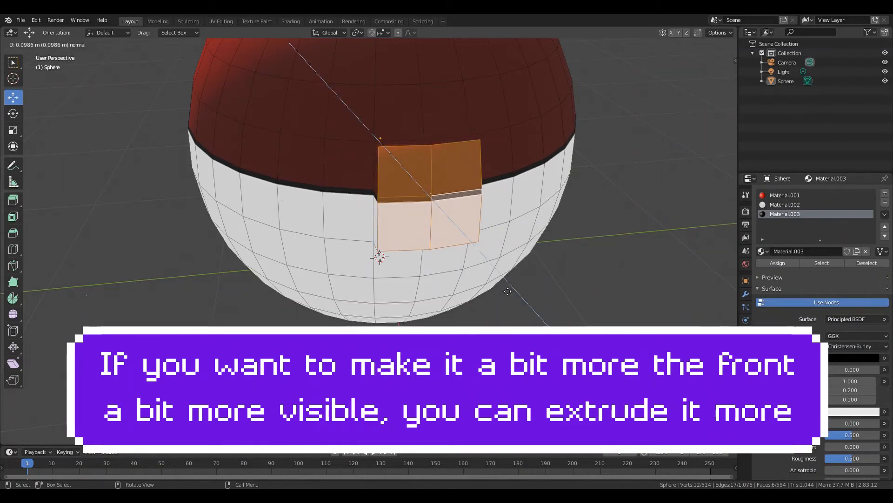
click(505, 290)
middle_drag(507, 289, 523, 287)
middle_drag(544, 301, 535, 303)
click(630, 316)
Assign the white Material.002 to the two black and two red front faces of the extruded block, and deselect them.
middle_drag(598, 313, 540, 289)
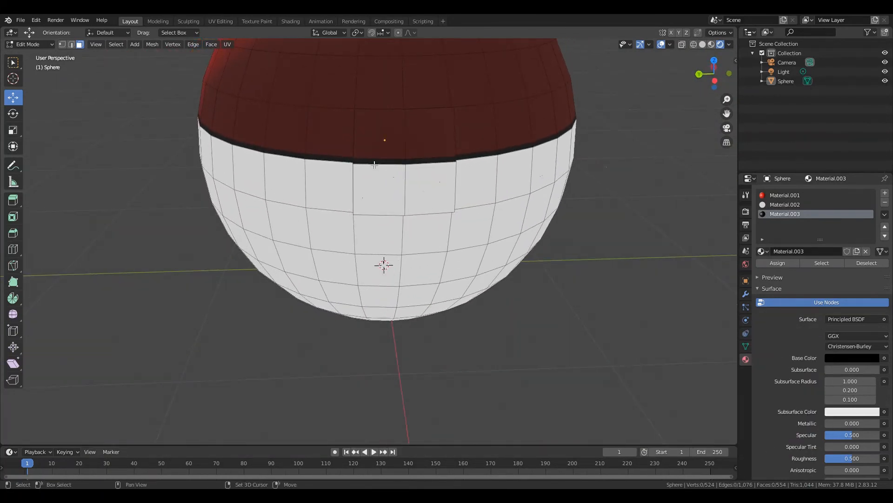
click(375, 162)
shift+click(431, 166)
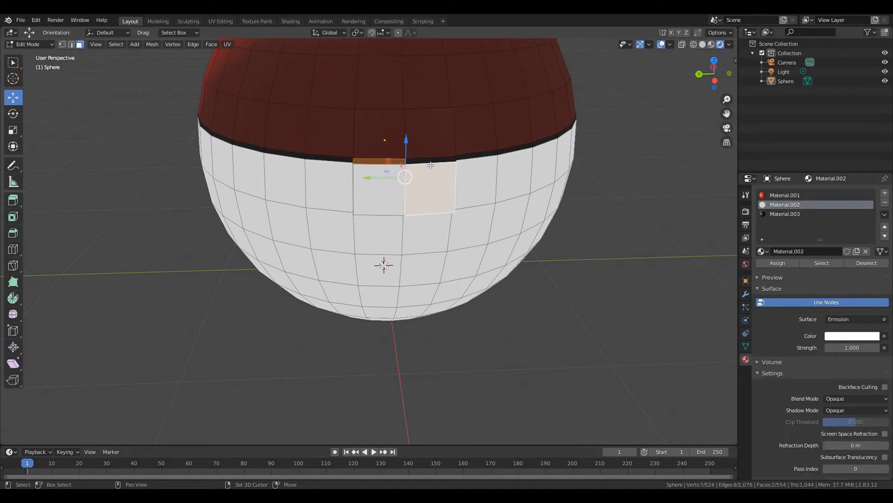
key(ctrl+z)
shift+click(431, 162)
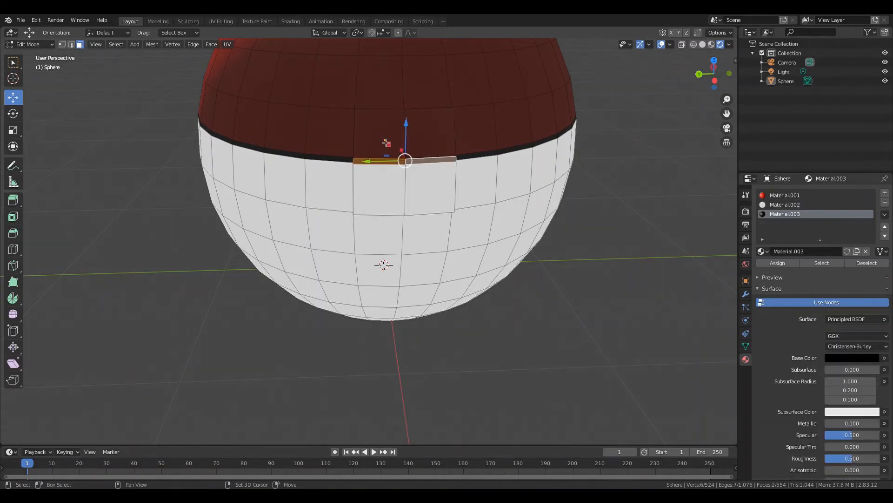
shift+click(383, 141)
shift+click(428, 140)
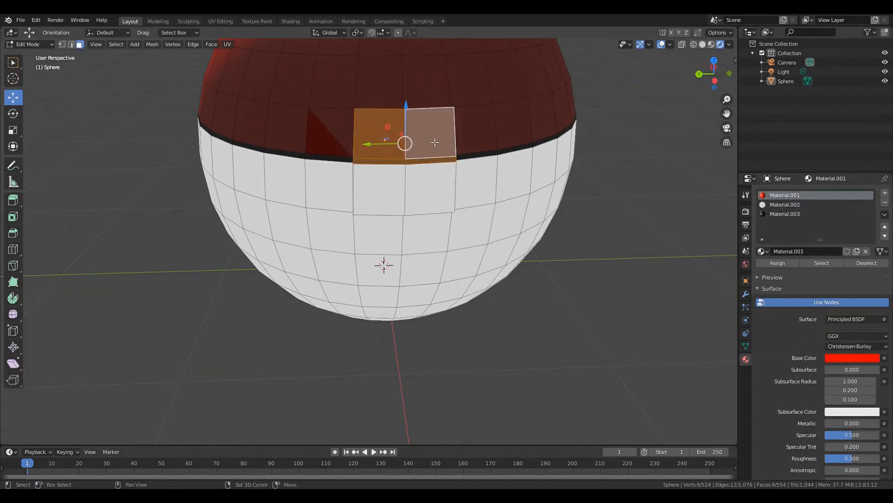
click(787, 205)
click(780, 263)
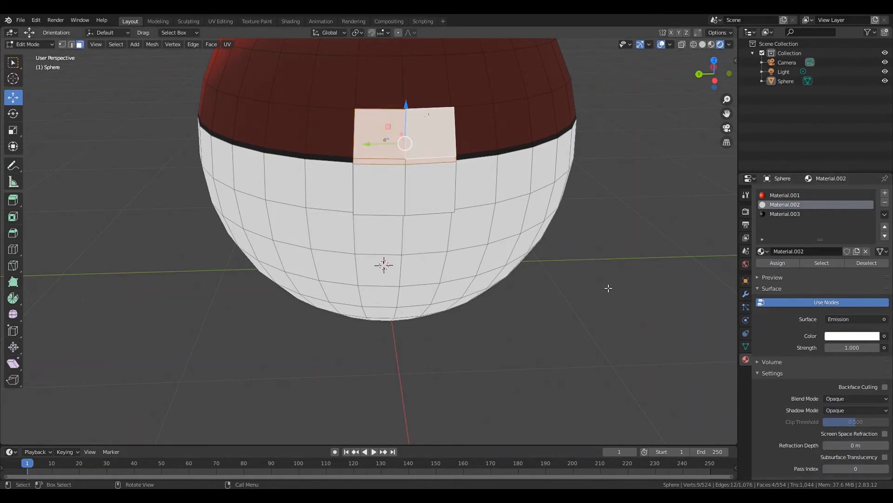
key(alt+a)
Add a vertical loop cut through the white front block and slide it close to the block's right edge.
mouse_move(608, 288)
middle_down()
mouse_move(624, 319)
mouse_move(634, 307)
mouse_move(699, 302)
mouse_move(602, 304)
middle_up()
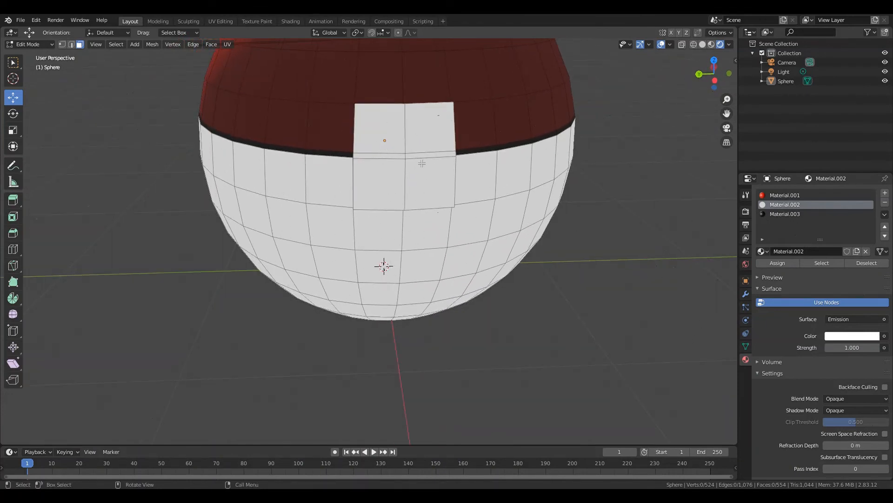
key(ctrl+r)
click(422, 161)
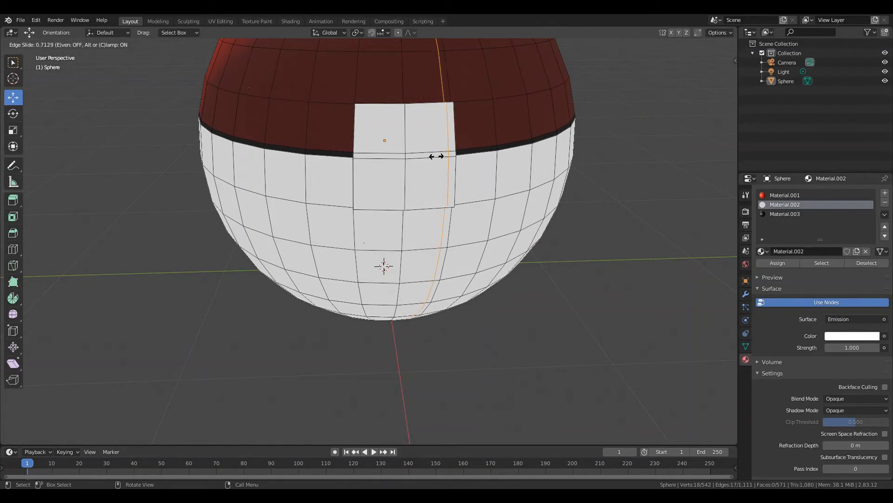
click(438, 155)
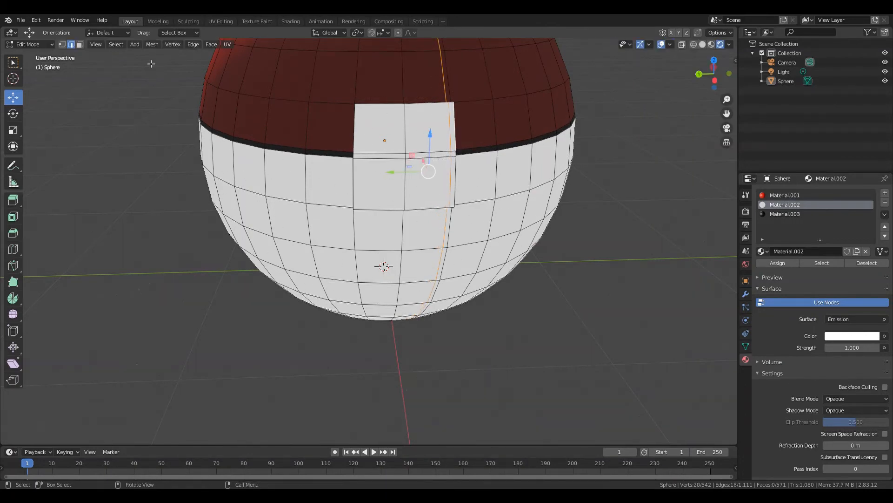
Select the three narrow faces along the front block's right edge and assign the black Material.003 to them.
click(80, 44)
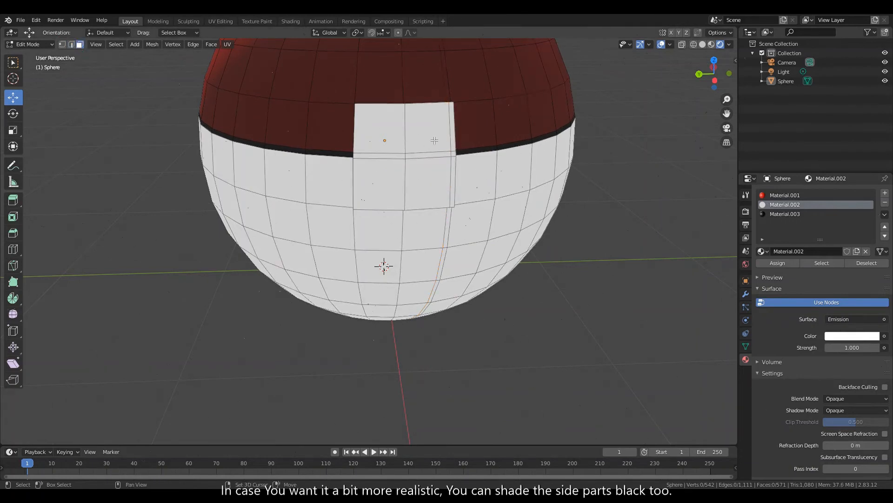
click(456, 137)
shift+click(456, 180)
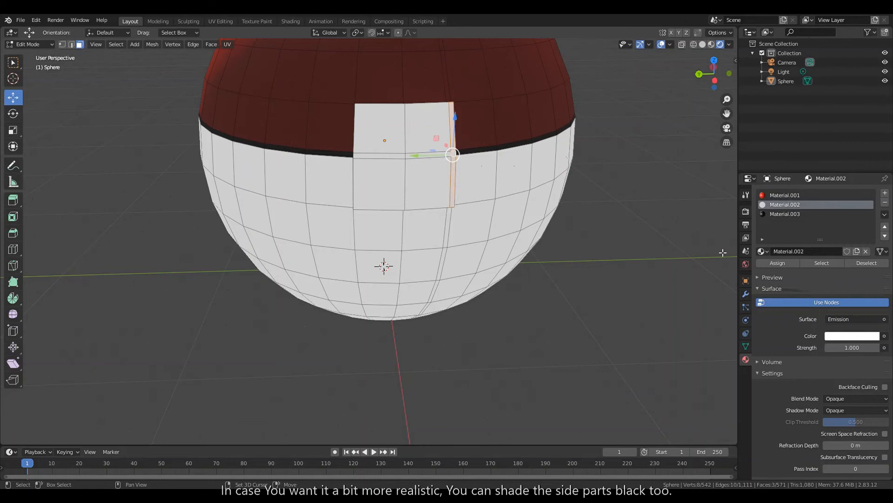
click(780, 216)
click(776, 263)
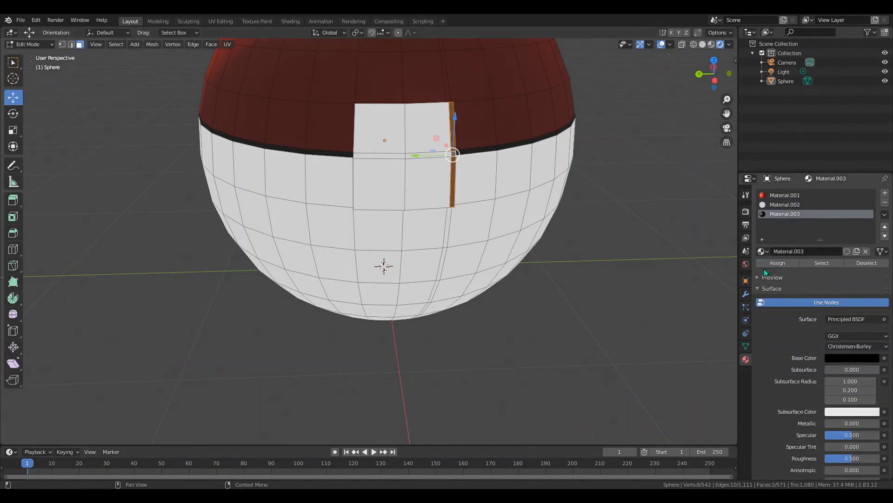
key(ctrl+r)
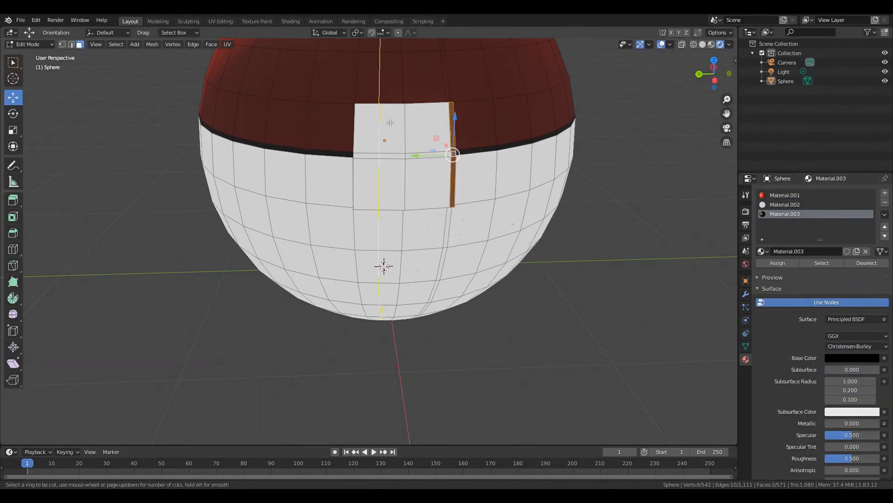
click(408, 124)
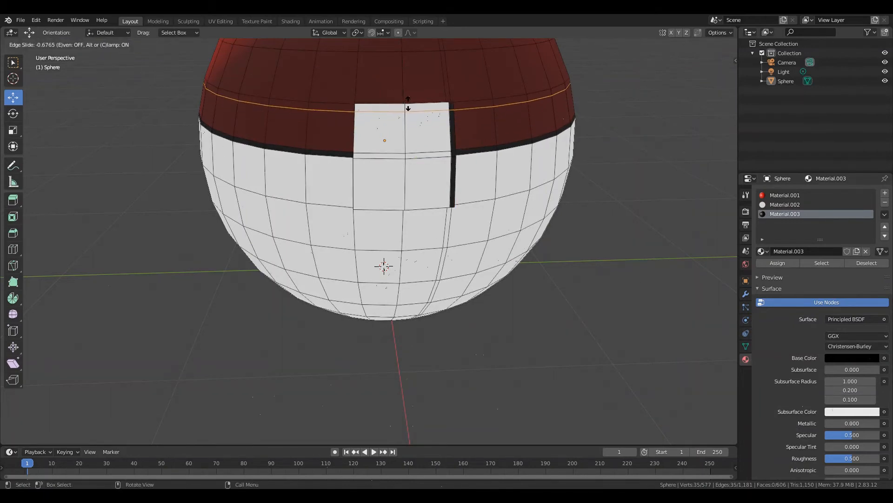
click(408, 104)
key(ctrl+z)
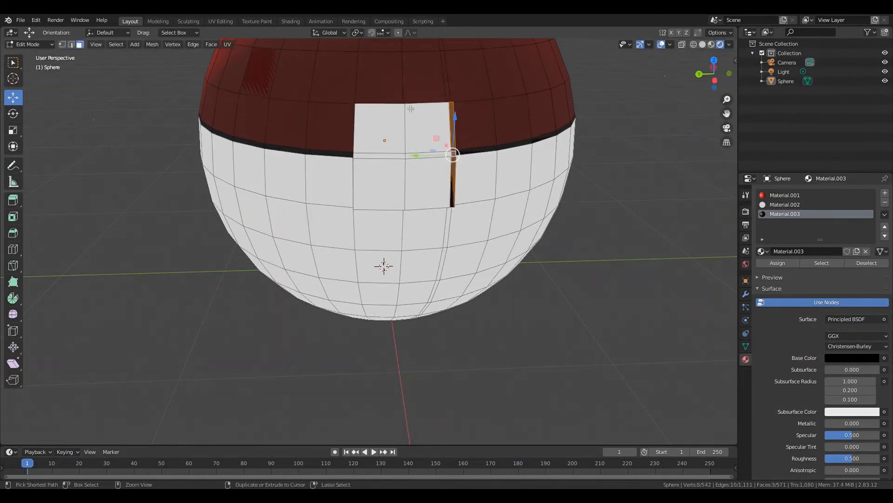
key(ctrl+r)
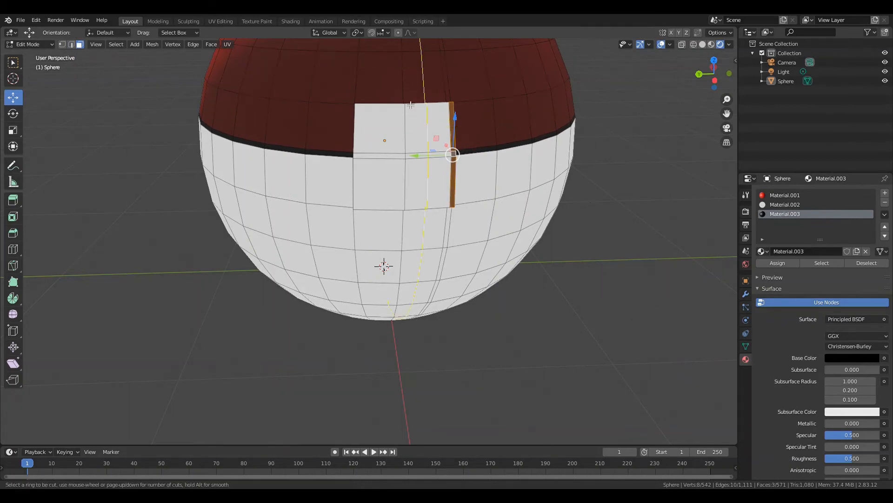
click(402, 110)
click(401, 110)
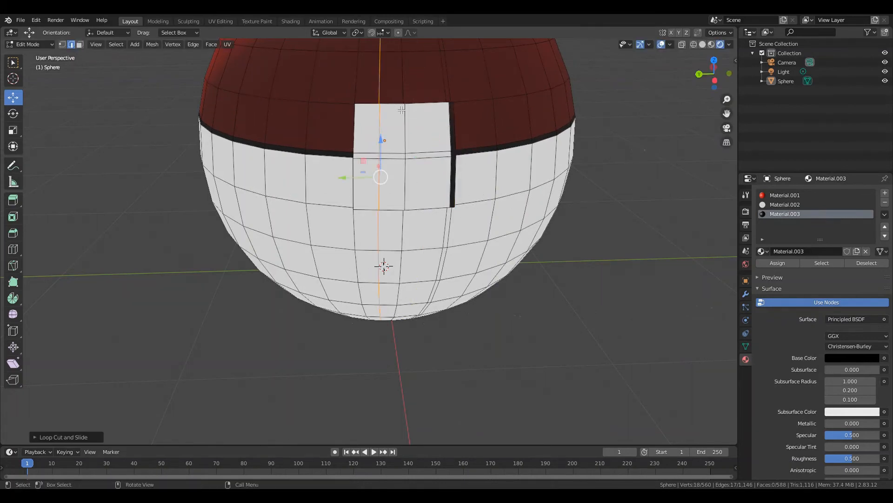
key(ctrl+z)
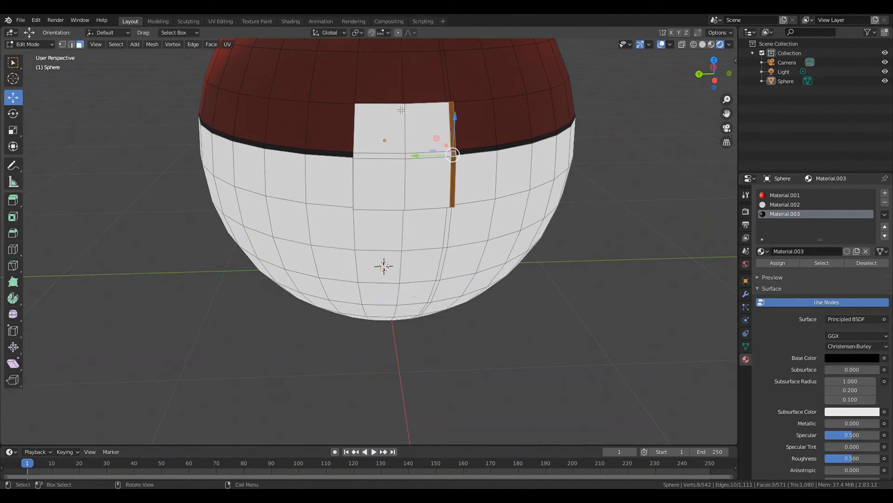
Add a horizontal loop cut through the upper faces of the front block, slid about 0.81 towards their top edge.
click(400, 128)
key(ctrl+r)
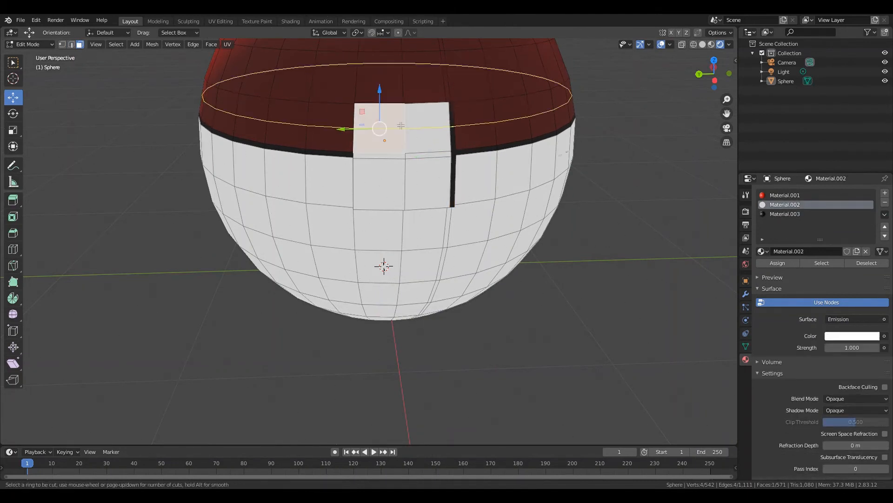
click(401, 126)
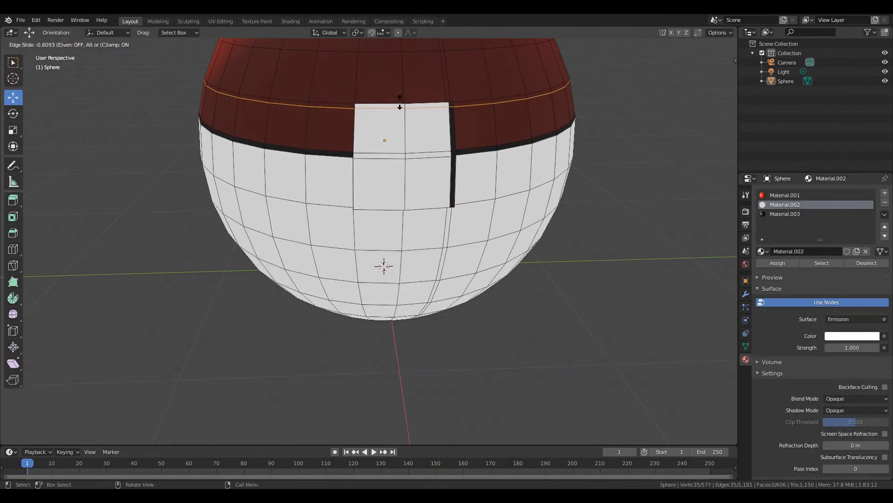
click(399, 106)
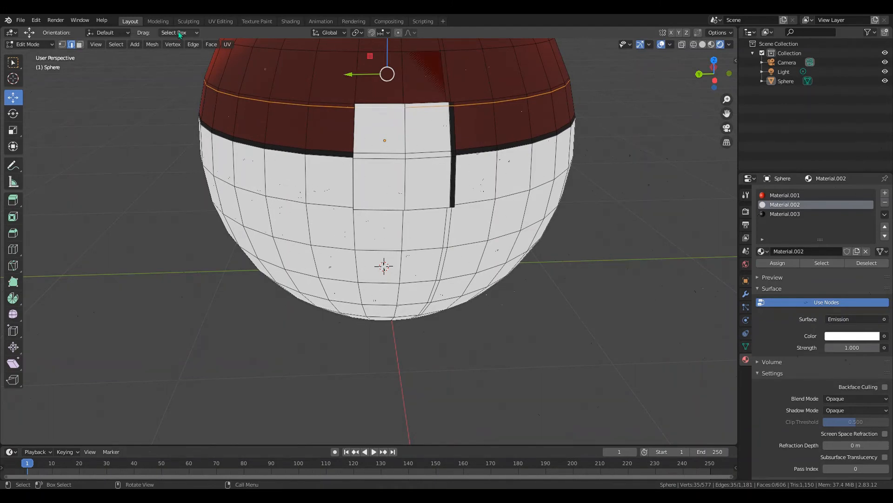
Assign the black Material.003 to the two thin faces along the front block's top edge, and deselect them.
click(79, 44)
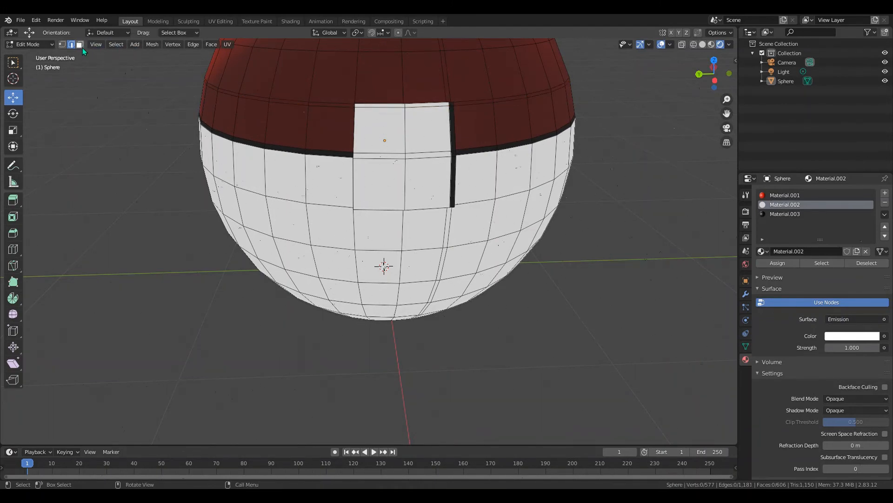
click(379, 107)
shift+click(433, 108)
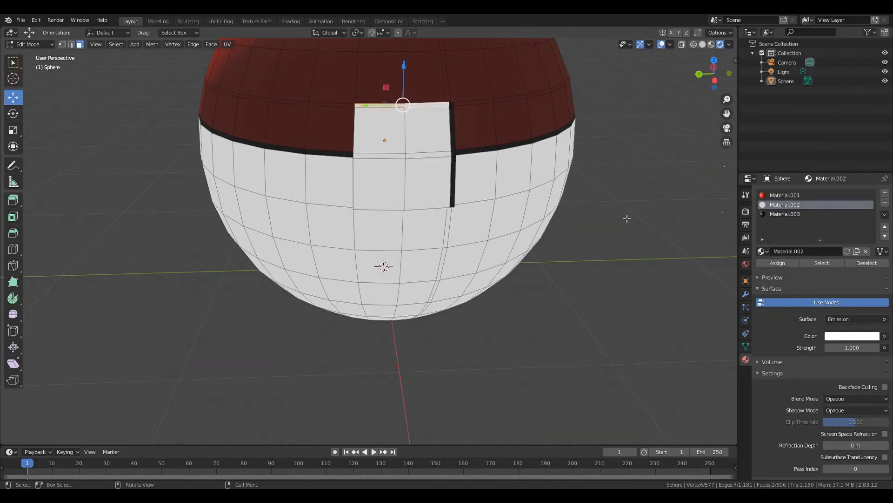
click(777, 217)
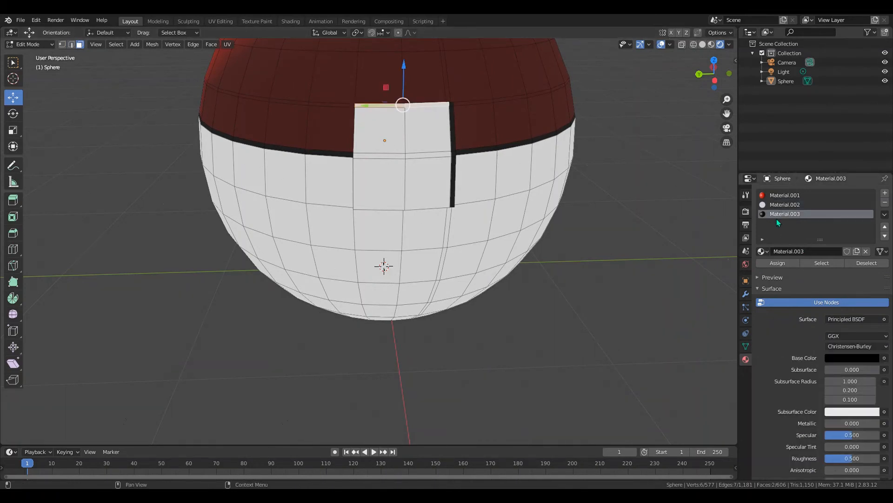
click(775, 263)
click(566, 338)
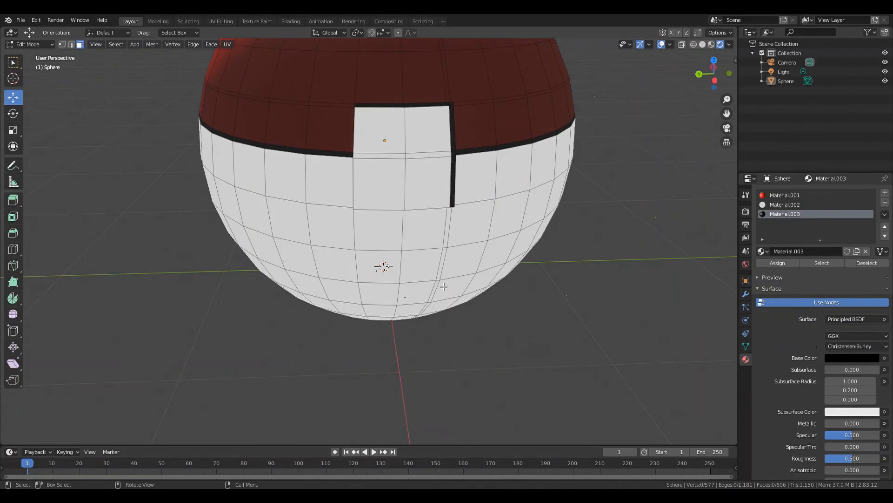
Add a vertical loop cut through the front block, slid about 0.71 towards its left edge.
key(ctrl+r)
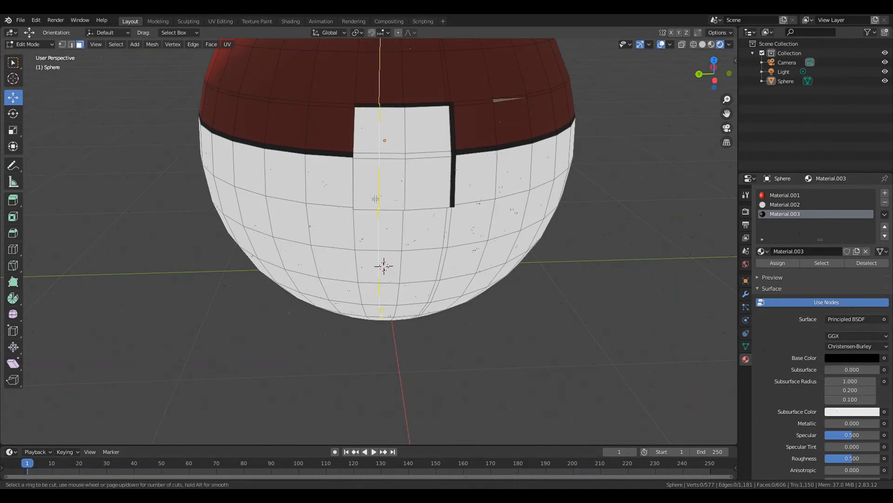
click(375, 199)
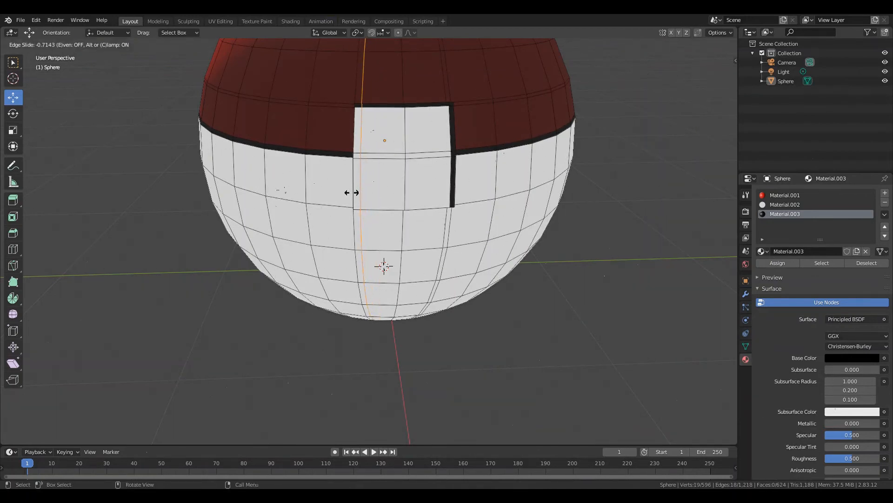
click(352, 192)
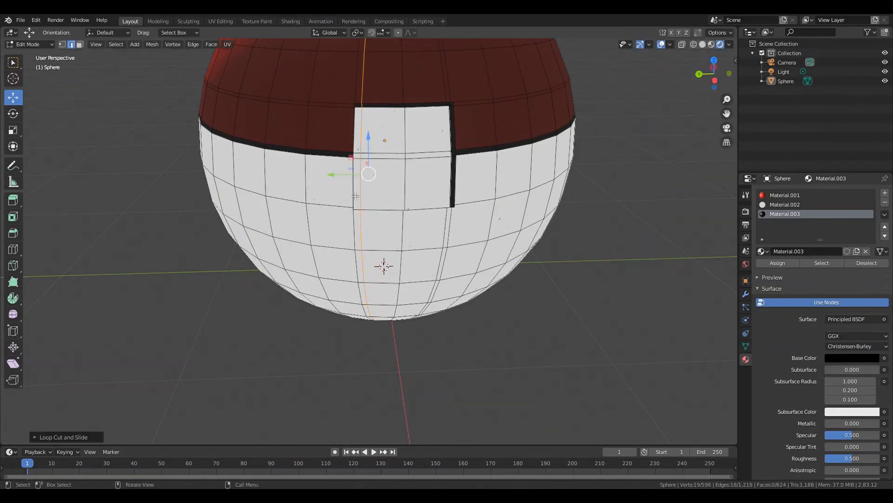
Select the three narrow faces along the front block's left edge and assign the black Material.003 to them.
click(80, 45)
click(359, 192)
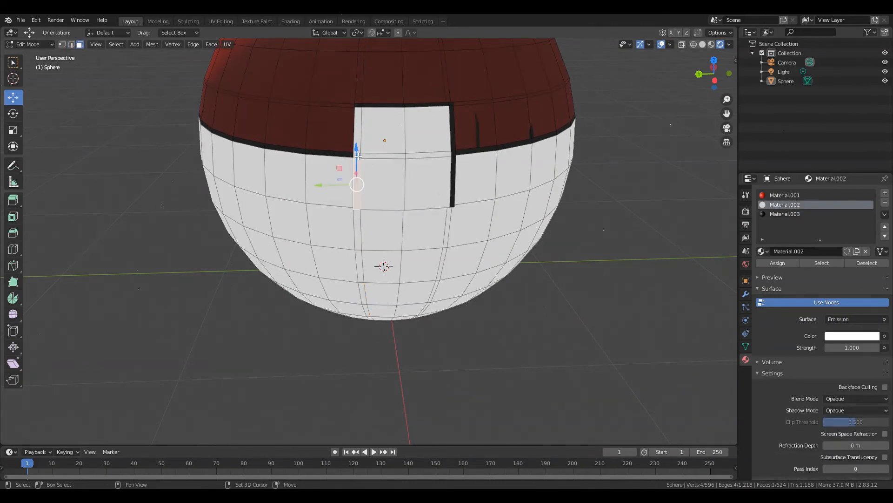
shift+click(357, 155)
shift+click(359, 130)
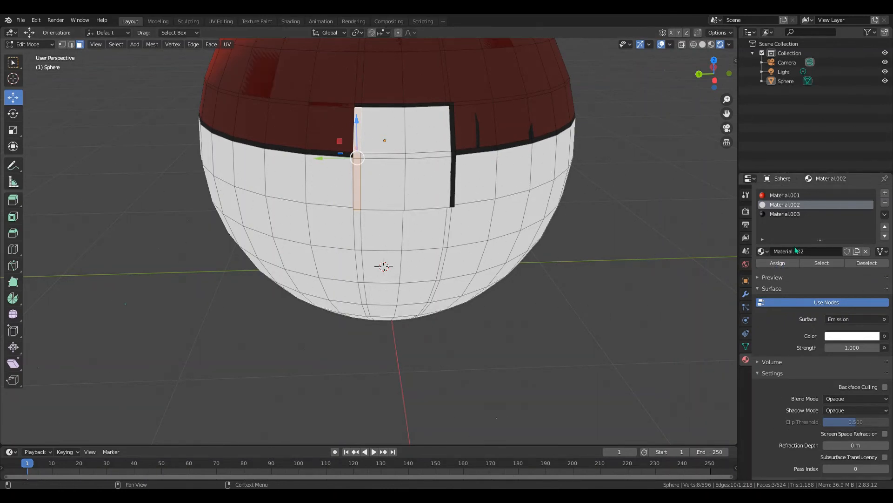
click(791, 215)
click(776, 263)
Add a horizontal loop cut just above the front block's lower edge and select the two thin faces beneath it.
key(ctrl+r)
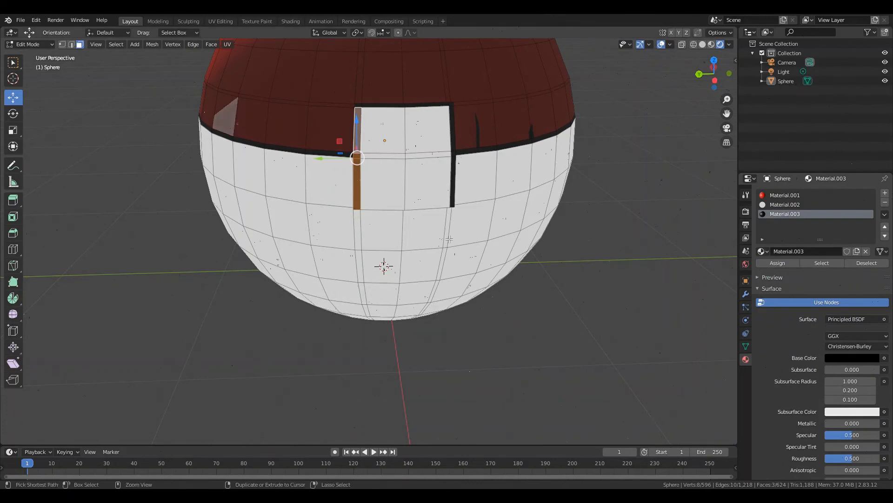
click(408, 209)
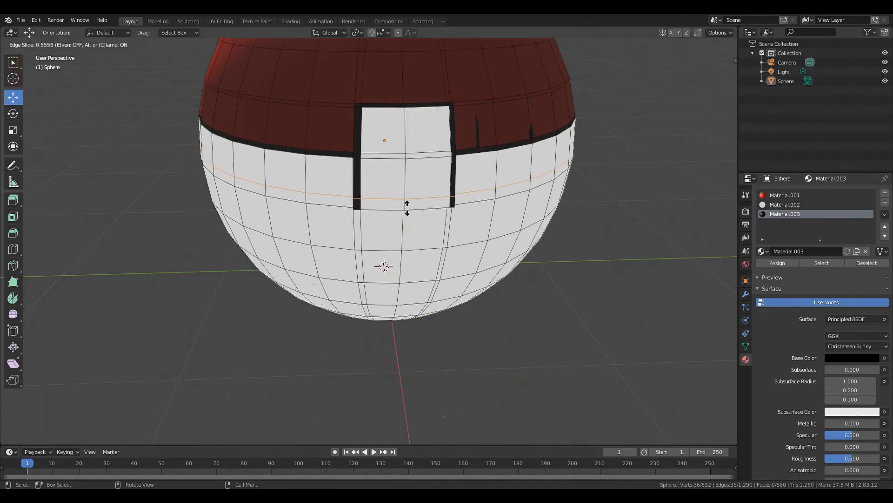
click(404, 212)
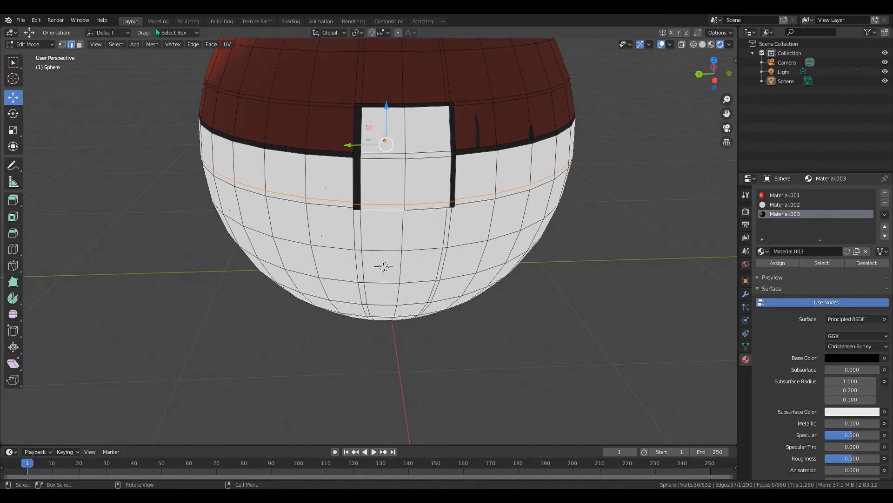
key(3)
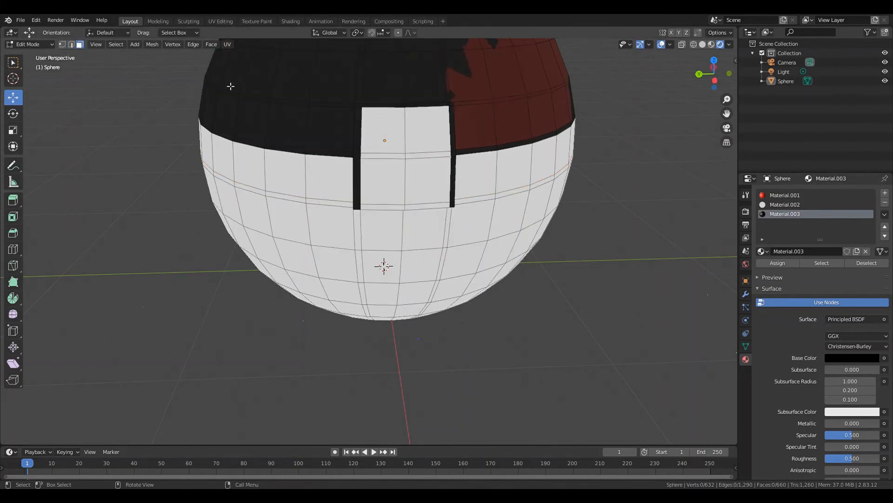
shift+click(379, 210)
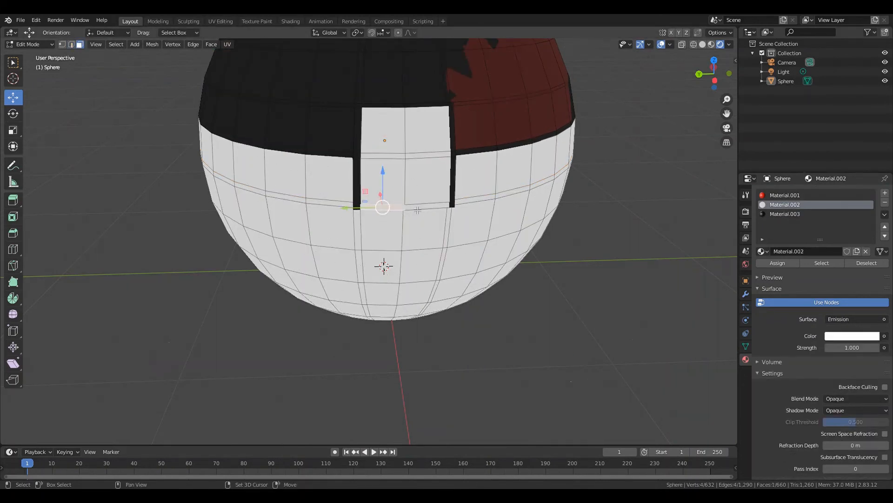
shift+click(417, 211)
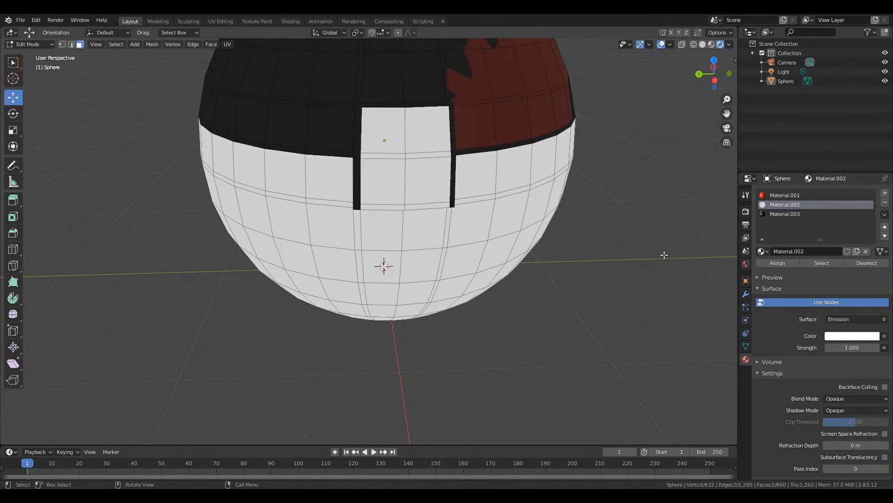
middle_drag(664, 255, 677, 299)
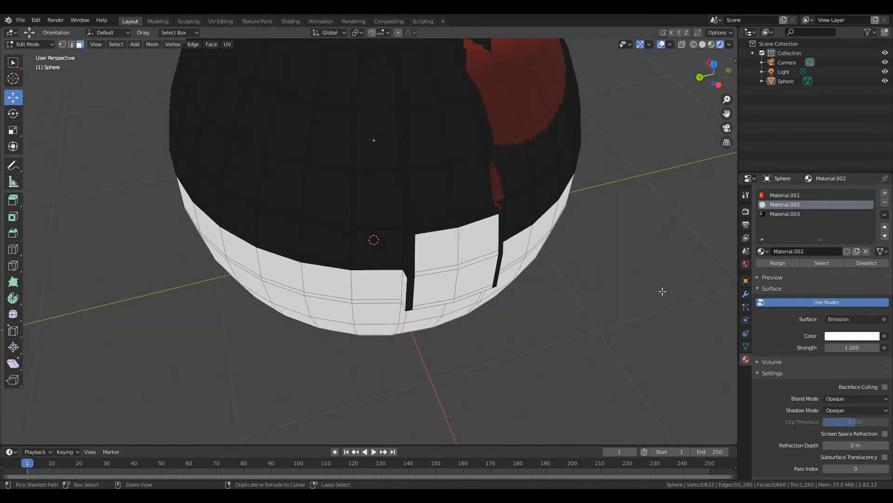
Undo the lower loop cut, its face selections and the black material assignment on the block's left strip.
key(ctrl+z)
key(ctrl+z)
key(ctrl+z)
key(ctrl+z)
key(ctrl+z)
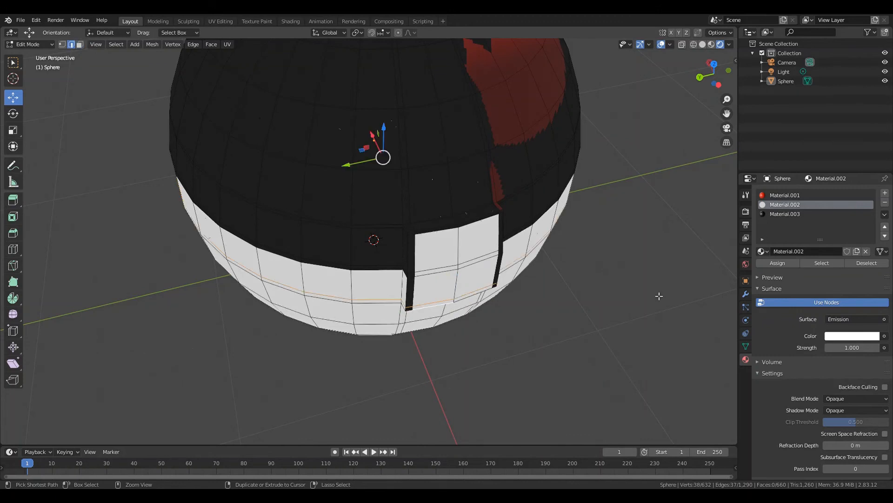
key(ctrl+z)
key(ctrl+z)
key(ctrl+z)
Select the narrow faces along the front block's left edge again and assign the black Material.003 to them.
middle_drag(658, 295, 575, 238)
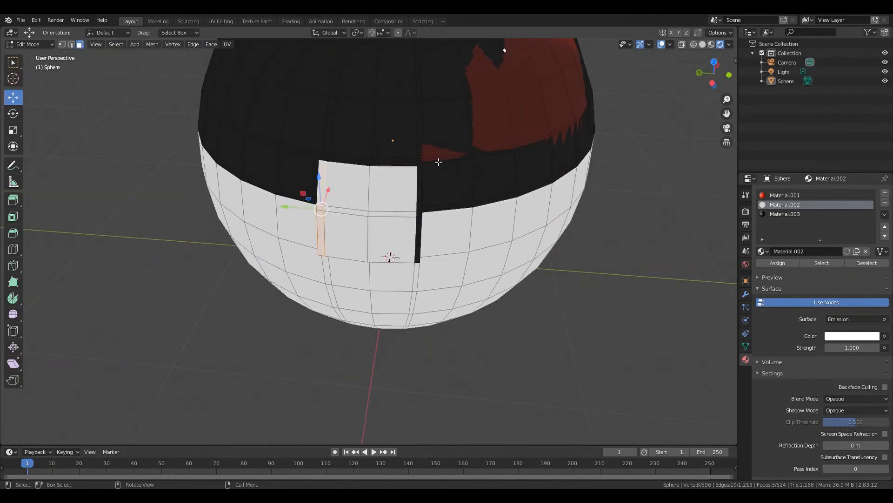
middle_drag(438, 162, 489, 173)
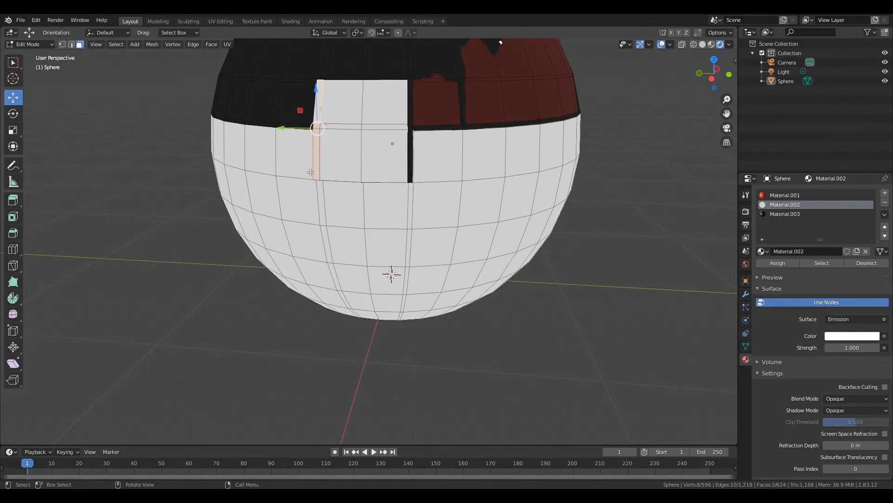
click(311, 172)
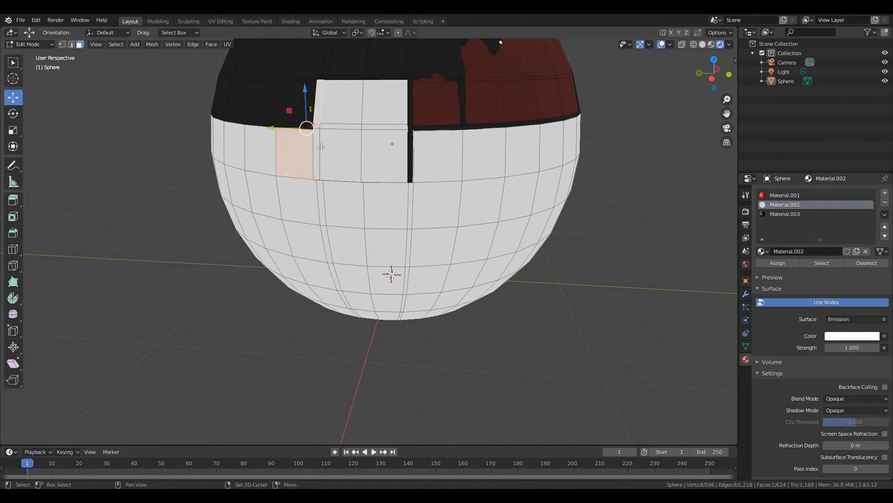
ctrl+click(319, 149)
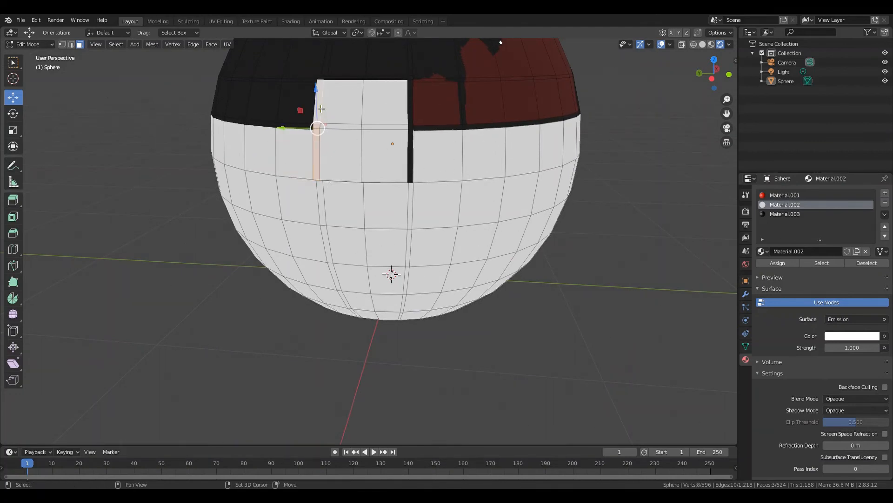
click(771, 215)
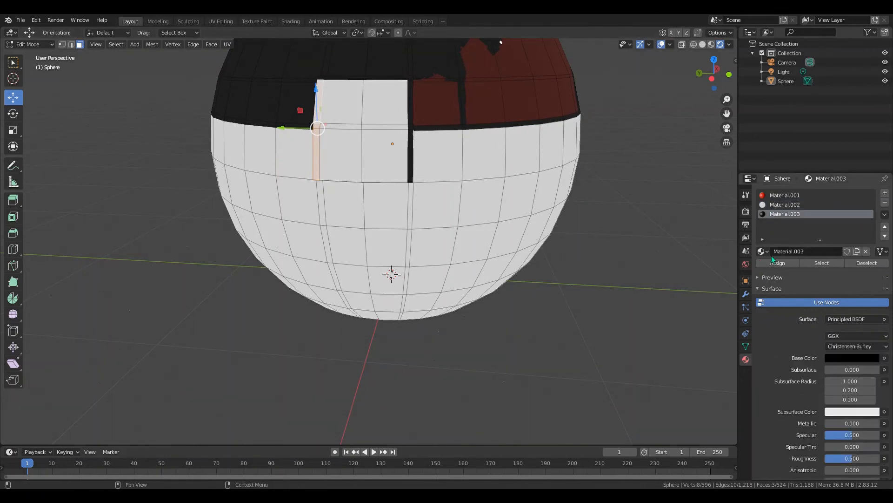
click(777, 263)
Add a horizontal loop cut through the front block's lower half, slid about 0.71 towards its lower edge.
key(ctrl+r)
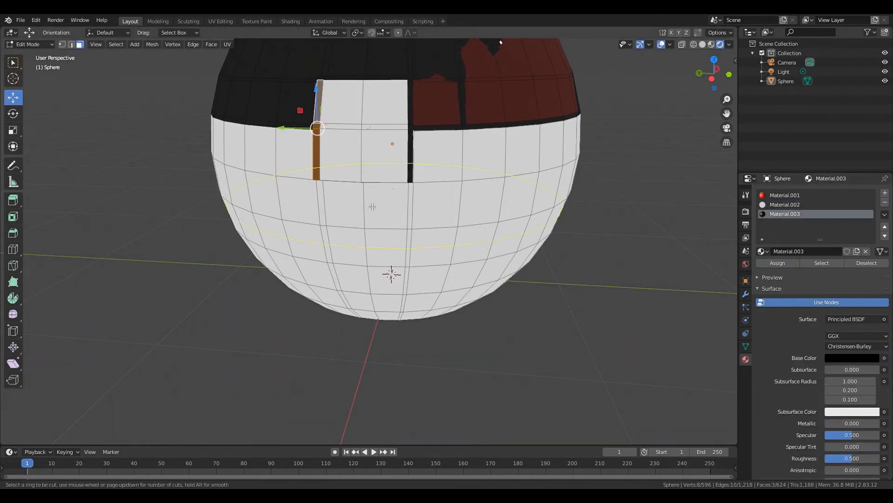
click(357, 170)
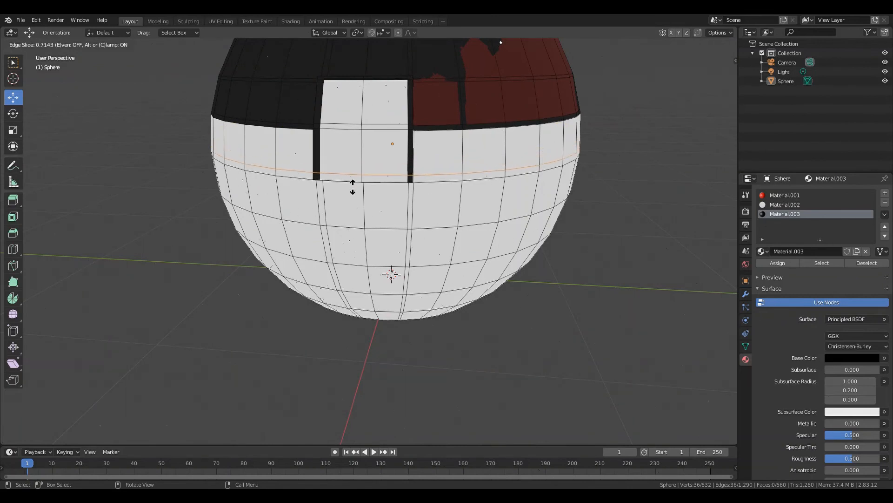
click(353, 189)
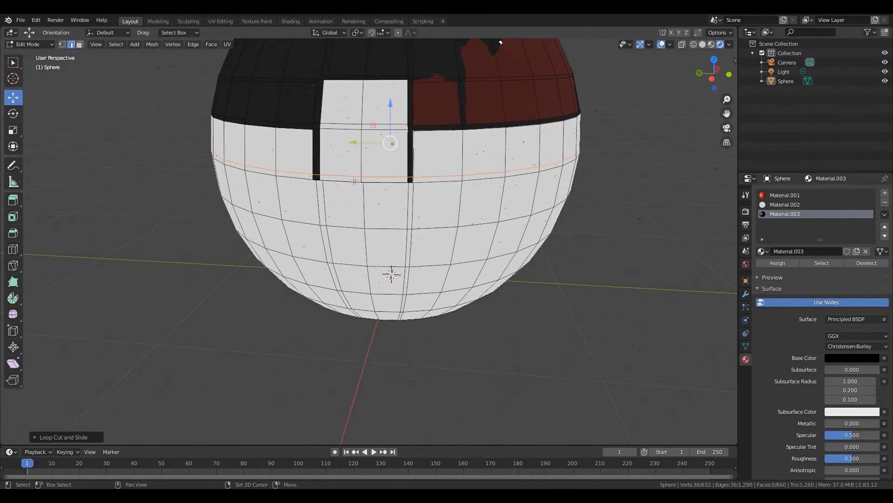
shift+click(353, 181)
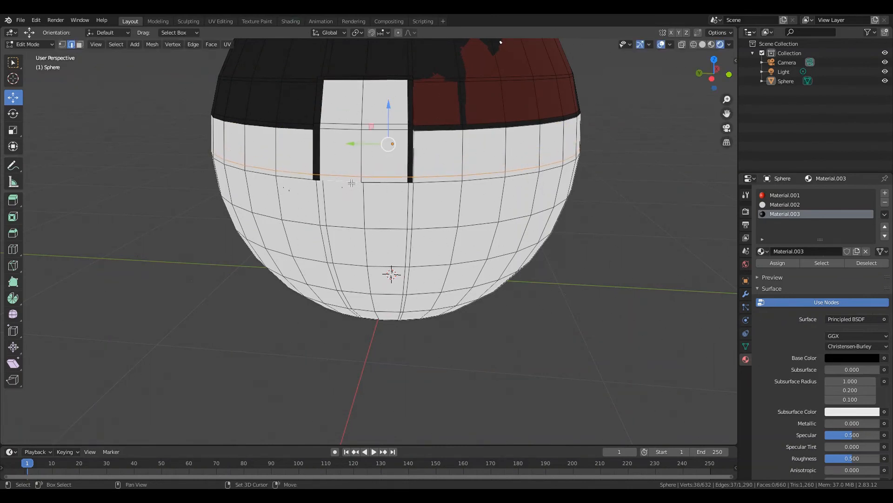
Select the two thin faces along the front block's lower edge and assign the black Material.003 to them.
click(80, 44)
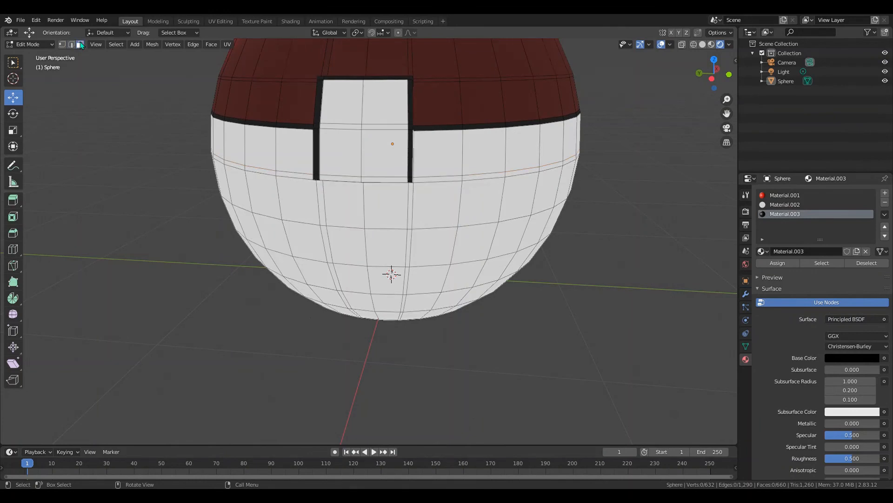
click(332, 183)
shift+click(383, 181)
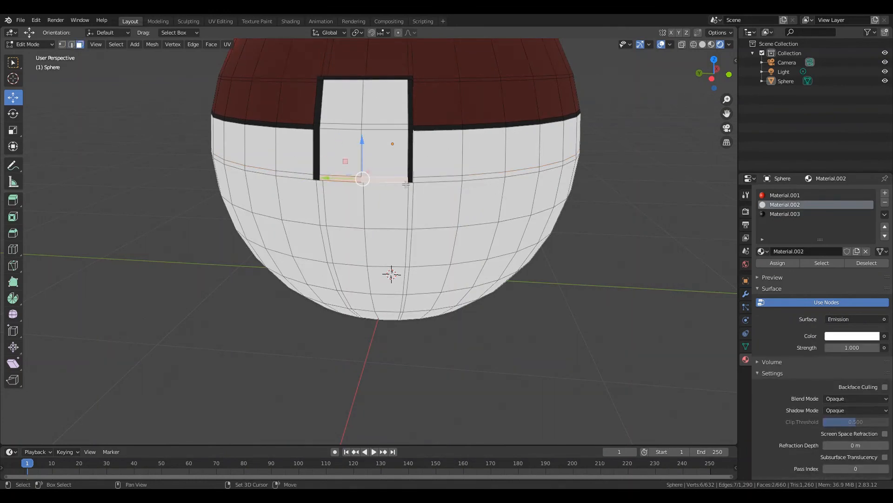
click(781, 216)
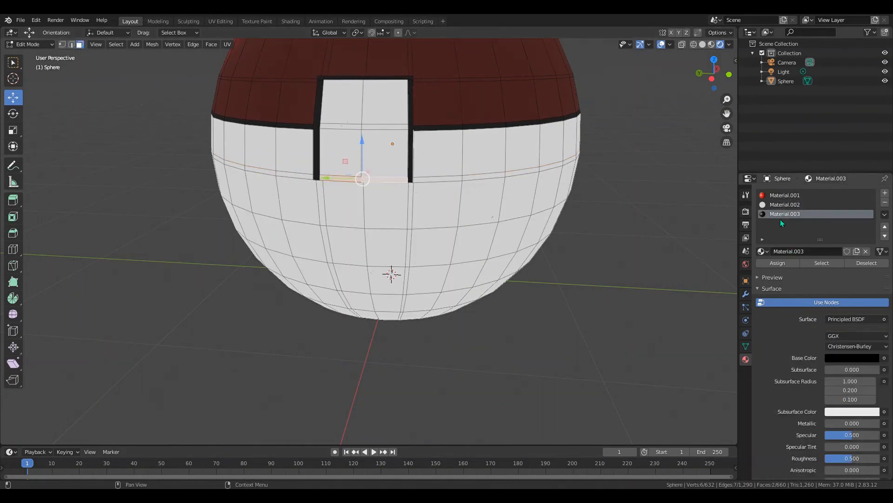
click(770, 264)
Switch to Object Mode and examine the button's black outline and the whole ball from several sides.
middle_drag(518, 305, 534, 330)
key(Tab)
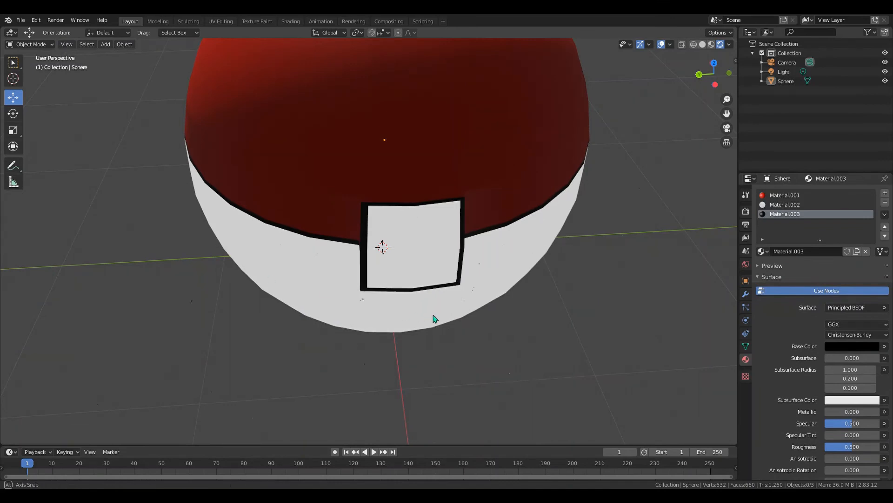
middle_drag(434, 315, 298, 260)
key(Tab)
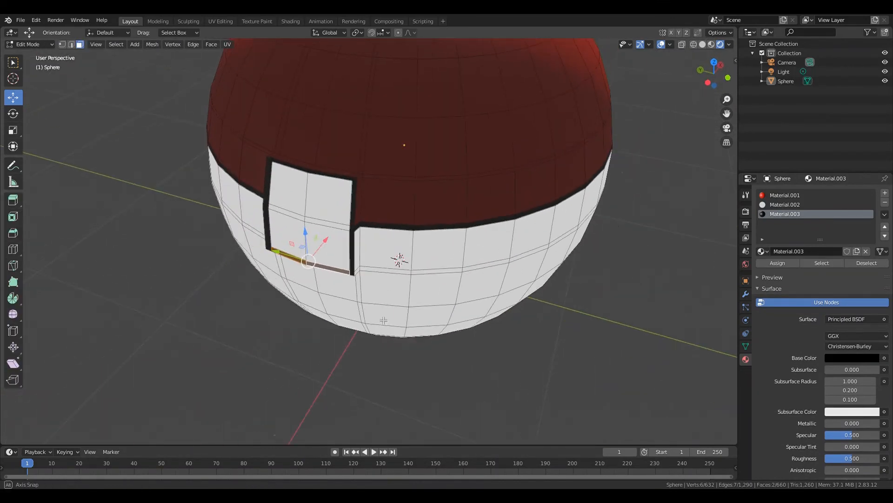
click(33, 46)
click(33, 56)
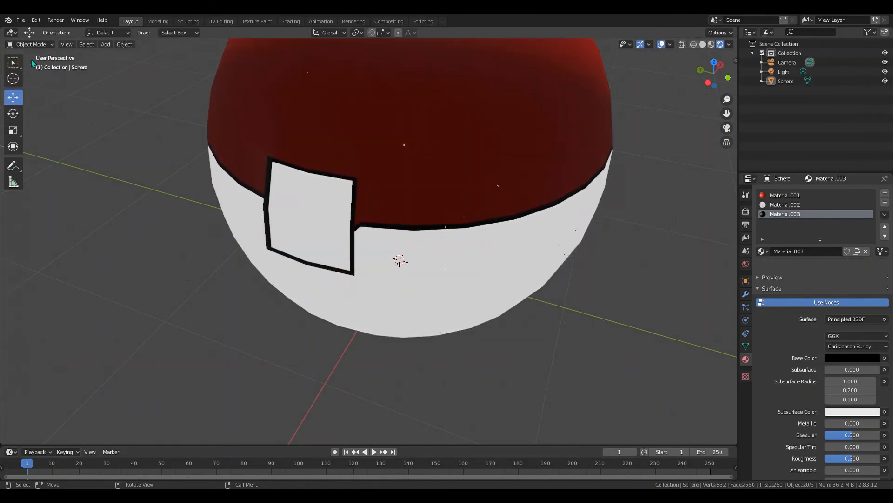
middle_drag(400, 279, 456, 293)
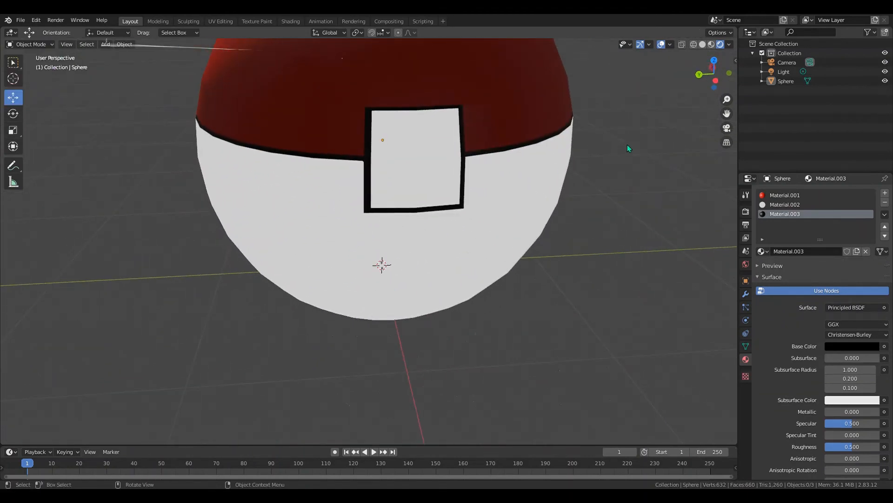
scroll(529, 217, down, 6)
middle_drag(521, 228, 548, 243)
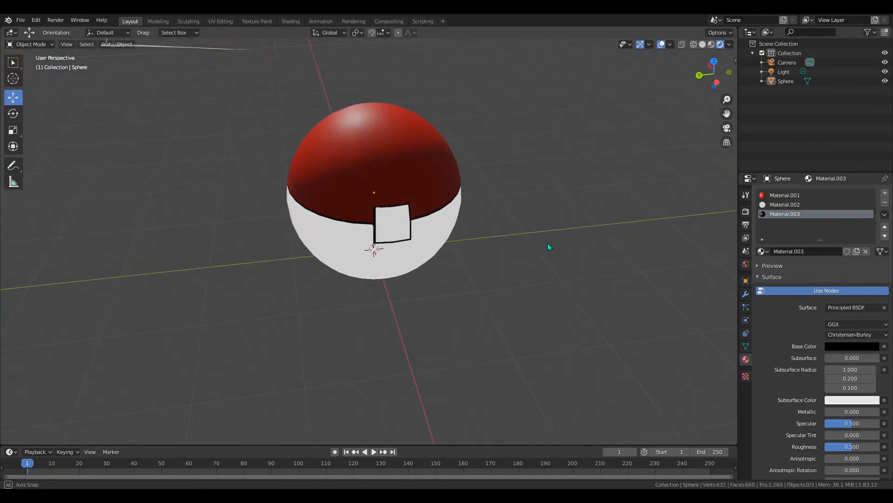
Add a plane at the ball's base and scale it up about 25 times as a ground surface.
click(104, 44)
mouse_move(114, 58)
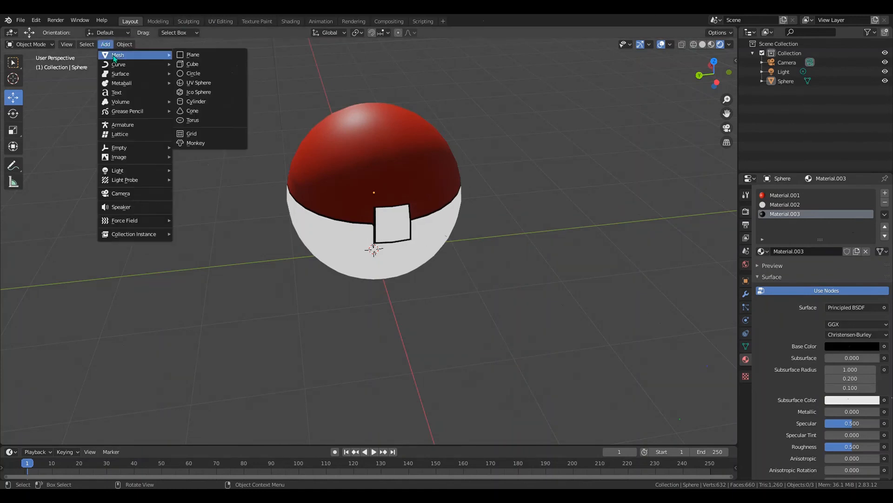
click(203, 55)
key(s)
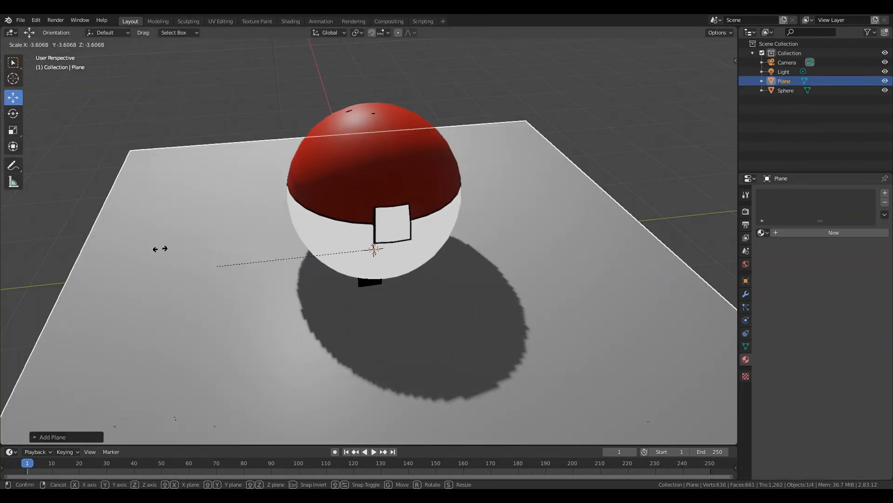
click(83, 189)
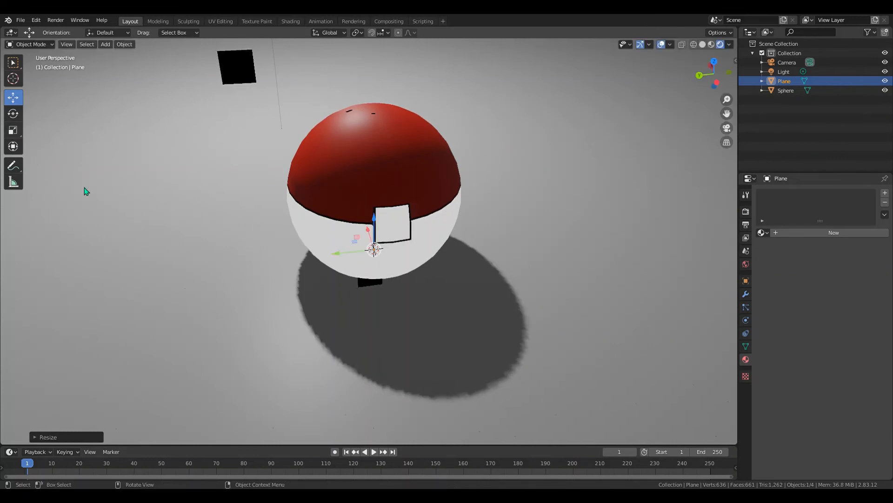
Lower the ground plane along Z to about -0.15 m so it sits beneath the ball.
scroll(344, 261, down, 4)
middle_drag(345, 262, 402, 270)
drag(377, 218, 377, 219)
middle_drag(463, 308, 484, 319)
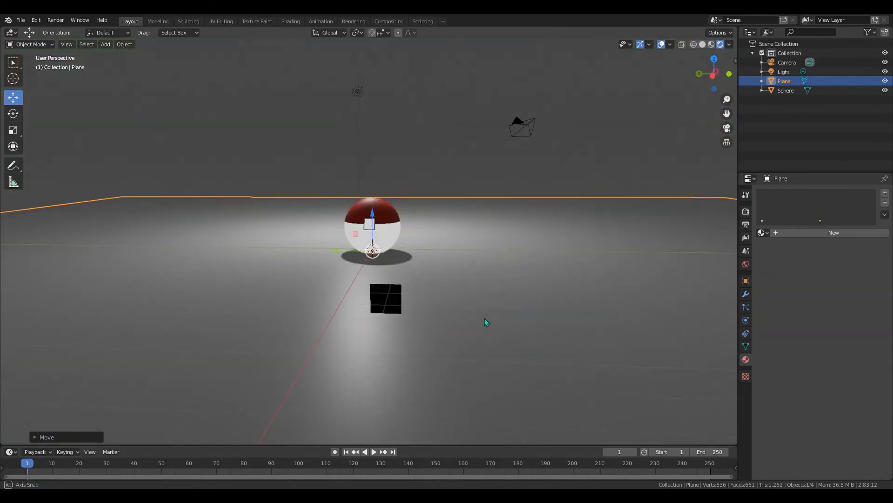
drag(373, 215, 375, 218)
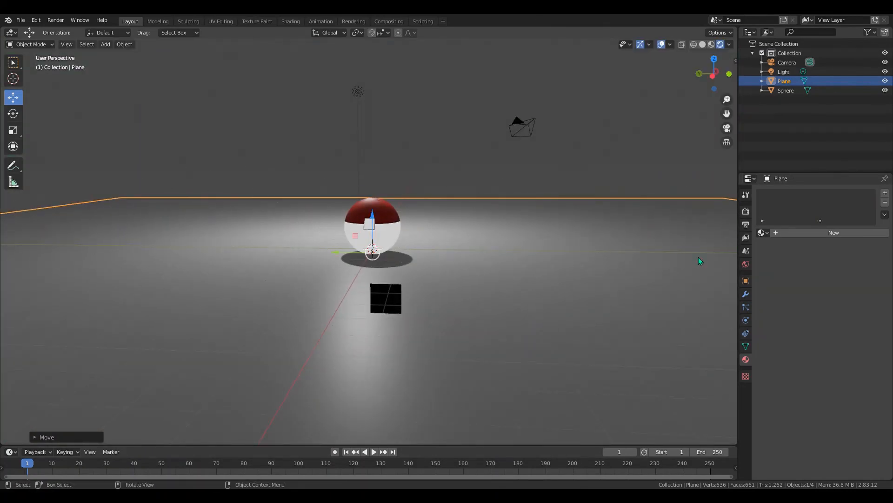
Create a new material on the ground plane with a cyan base color (H 0.512, S 1.000, V 0.906).
click(822, 233)
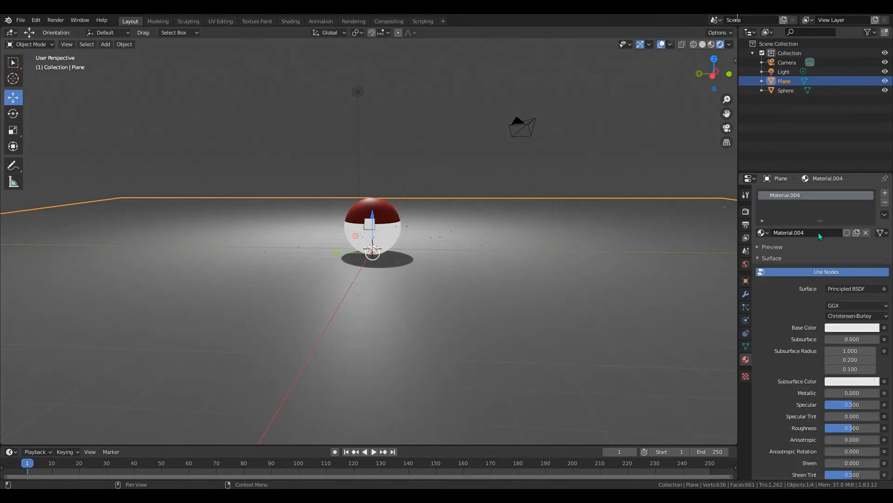
click(851, 327)
drag(830, 229, 829, 192)
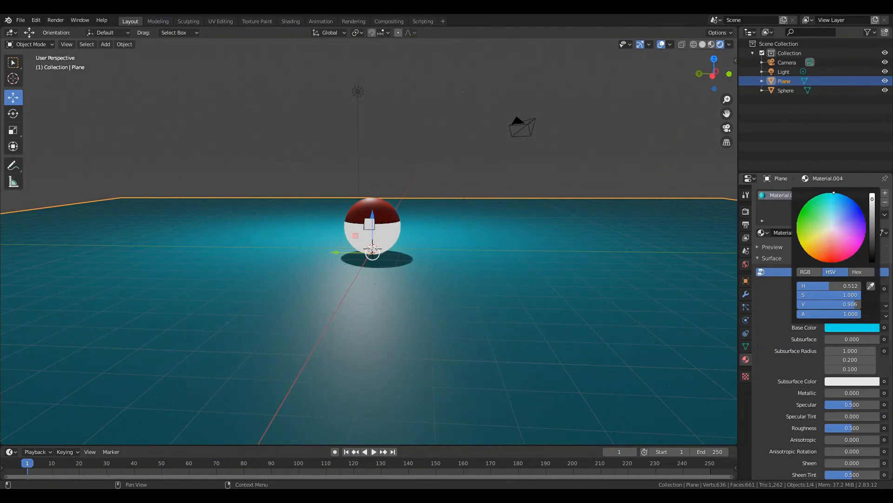
Look through the scene camera and turn on Lock Camera to View.
middle_drag(602, 335, 616, 397)
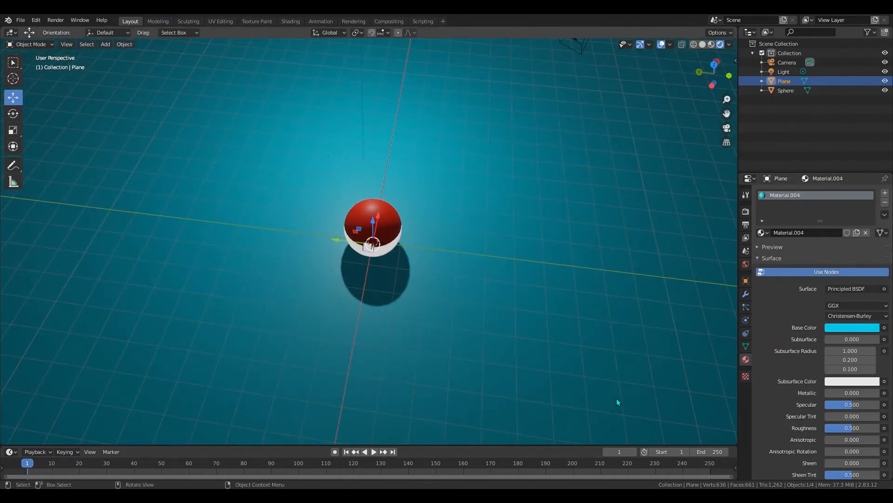
key(KP_0)
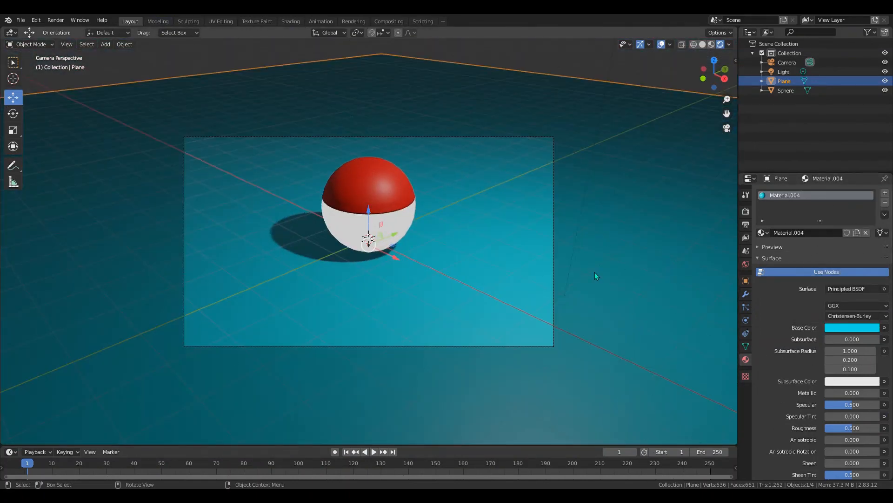
drag(735, 60, 634, 65)
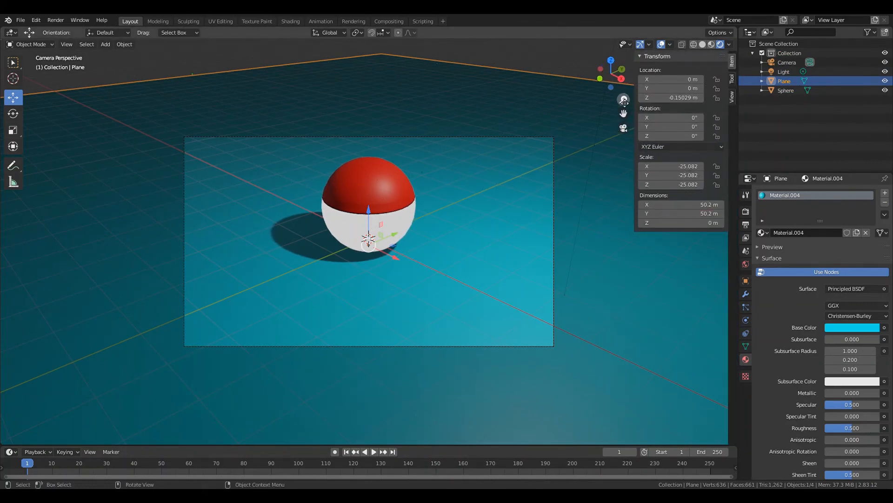
click(623, 128)
click(623, 128)
click(732, 97)
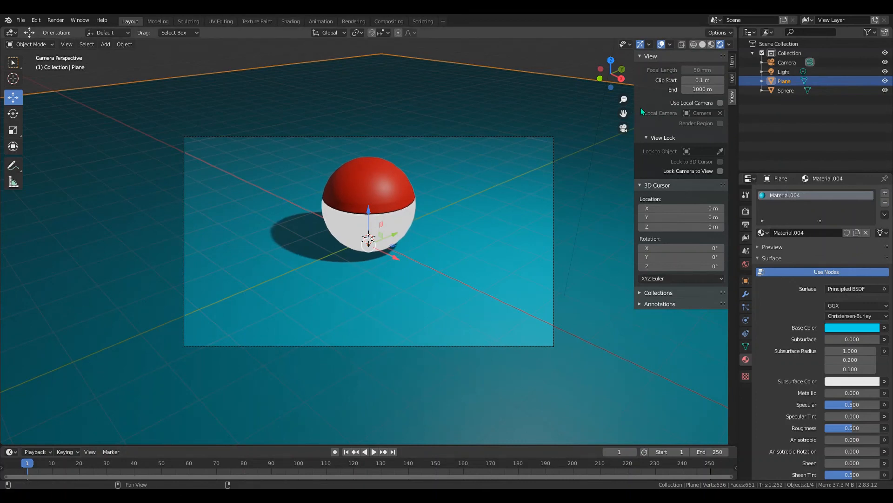
drag(638, 110, 736, 110)
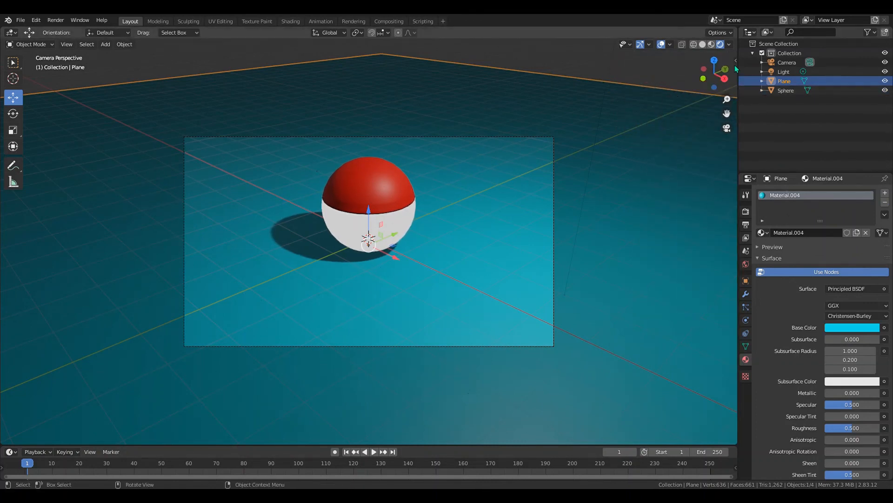
drag(743, 63, 718, 66)
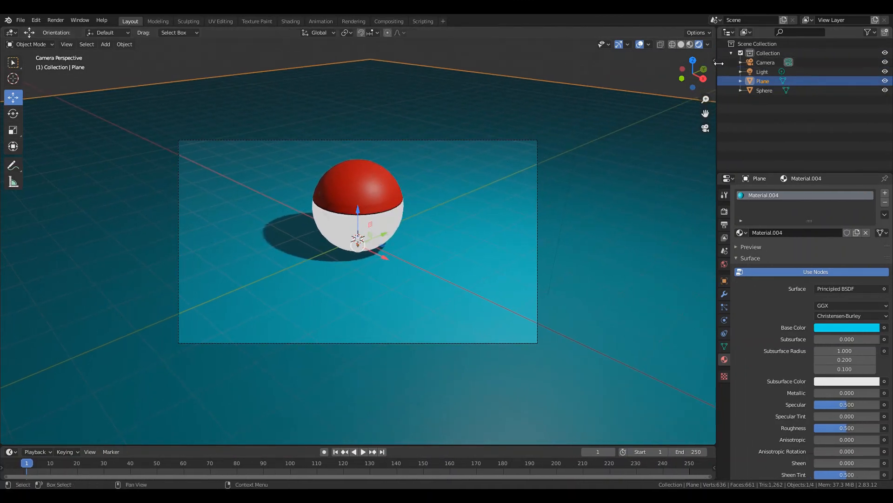
click(714, 60)
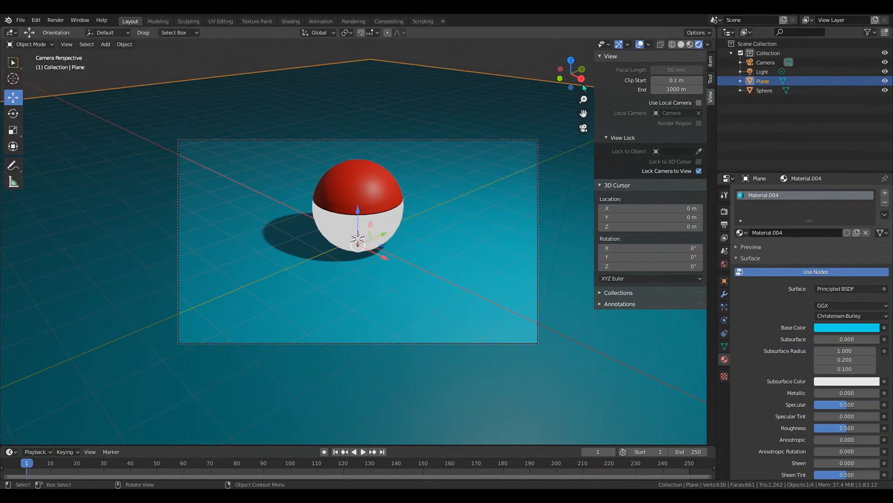
Orbit and zoom the locked camera so the ball's front button faces the camera frame.
drag(571, 74, 610, 57)
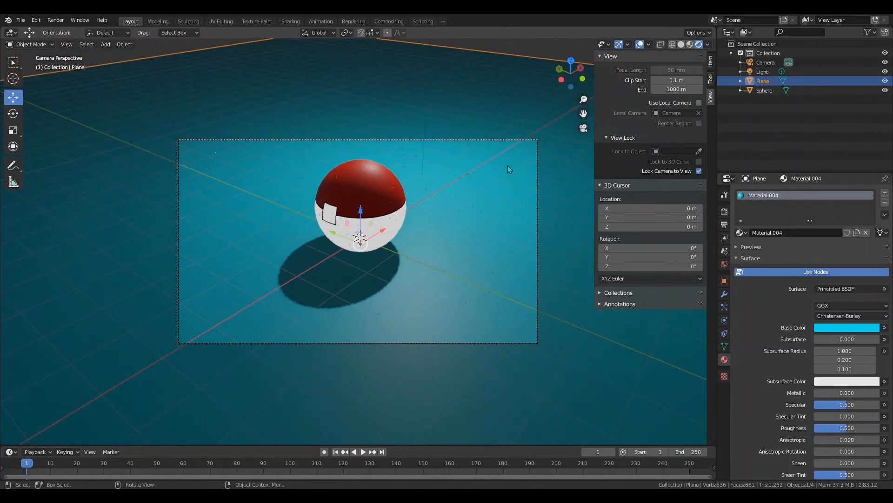
scroll(496, 177, down, 2)
scroll(494, 182, up, 2)
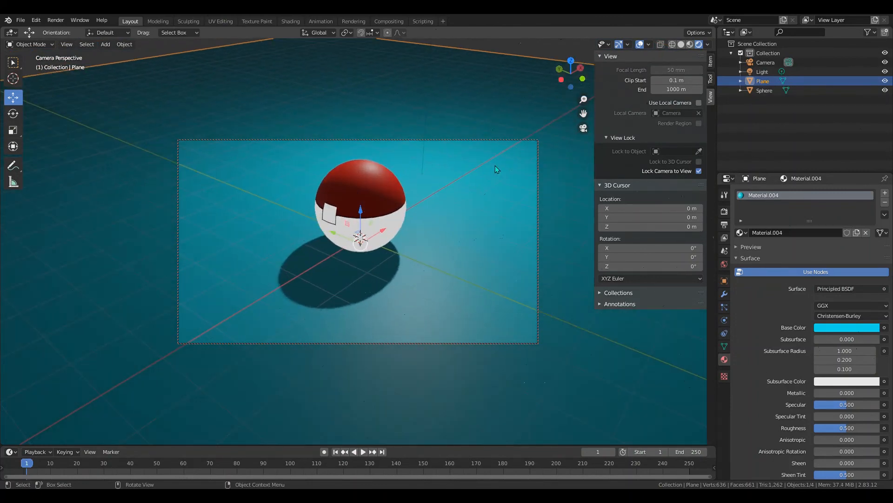
scroll(496, 166, up, 1)
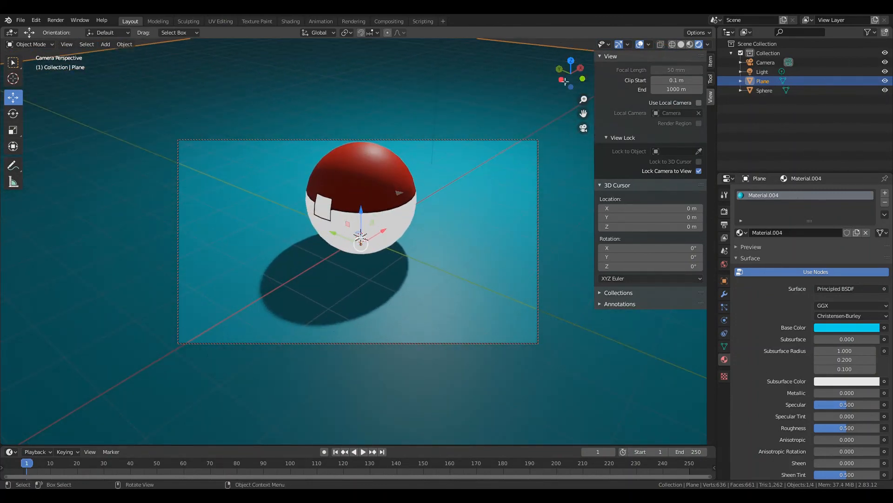
drag(565, 82, 577, 68)
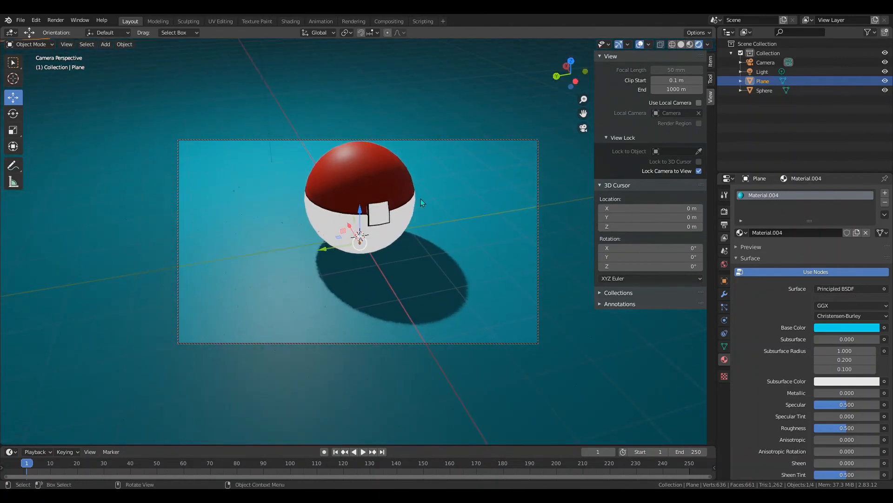
Render the camera view as a still image.
click(55, 20)
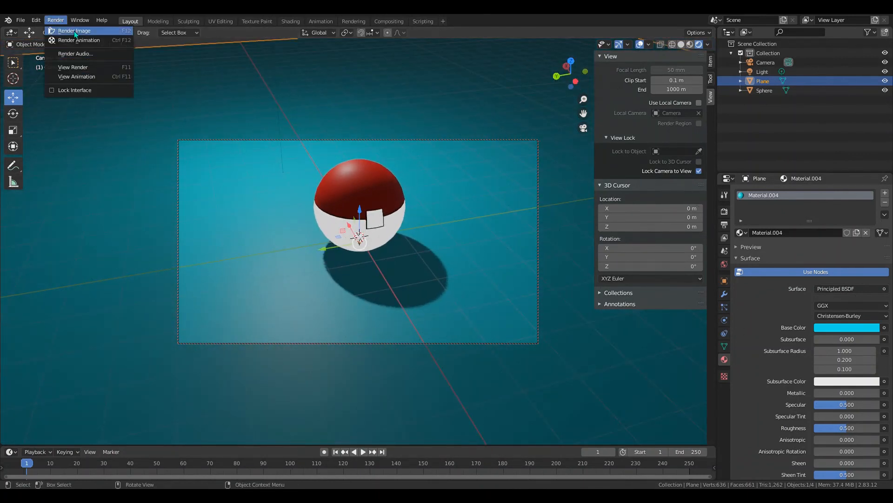
click(75, 31)
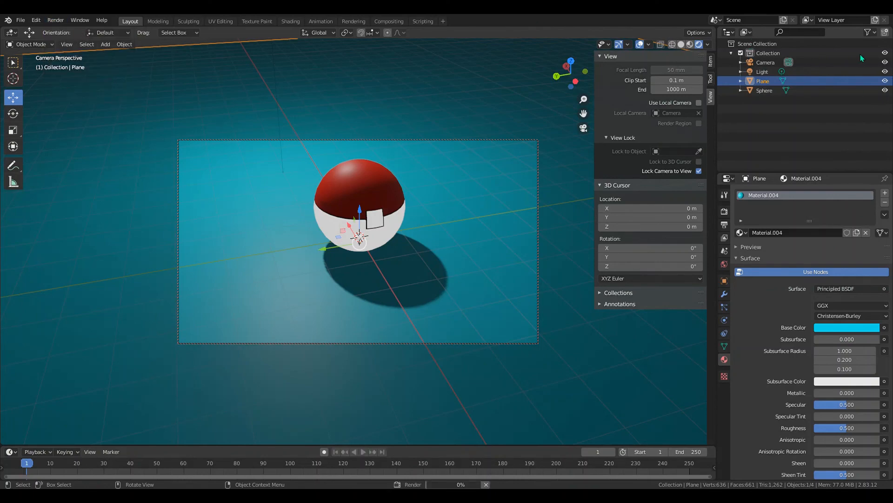